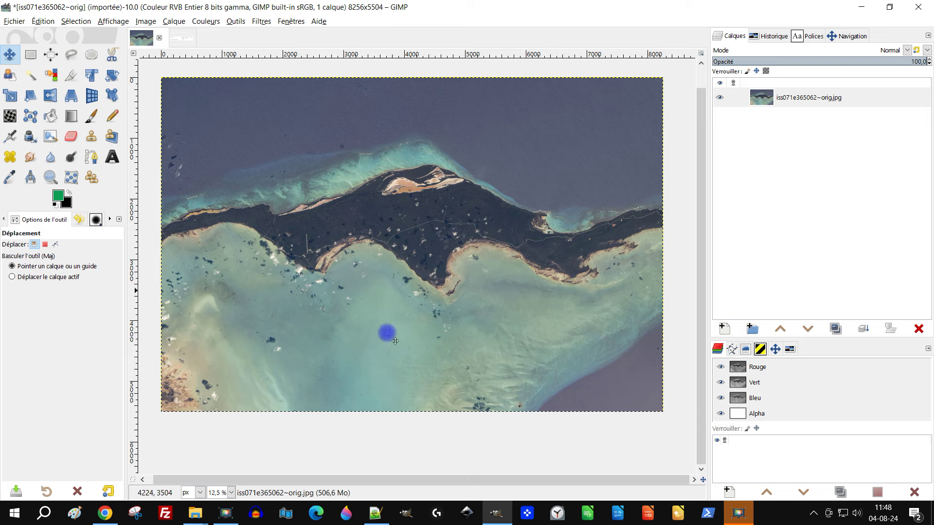
Check the sliced-images folder, then close GIMP's 2.10.36 About window after highlighting the version.
{"action": "left_click", "coordinate": [195, 513]}
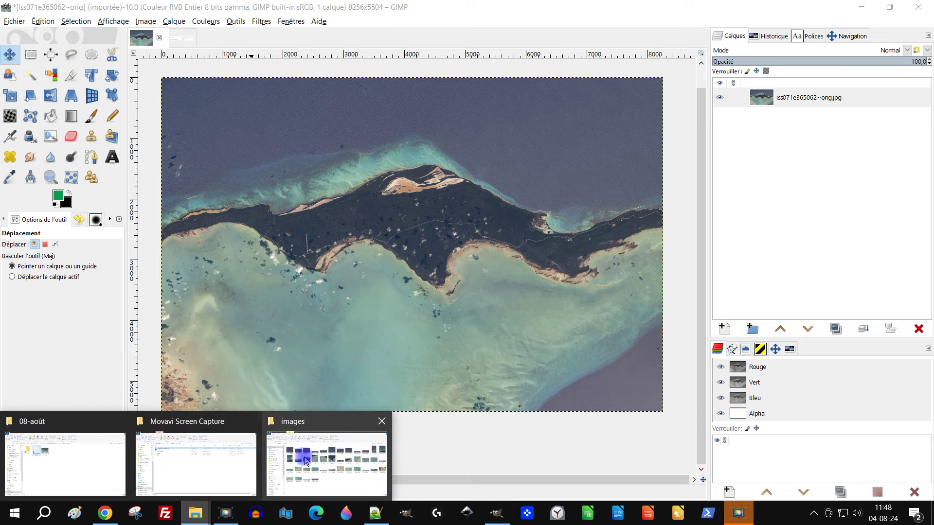
{"action": "left_click", "coordinate": [301, 456]}
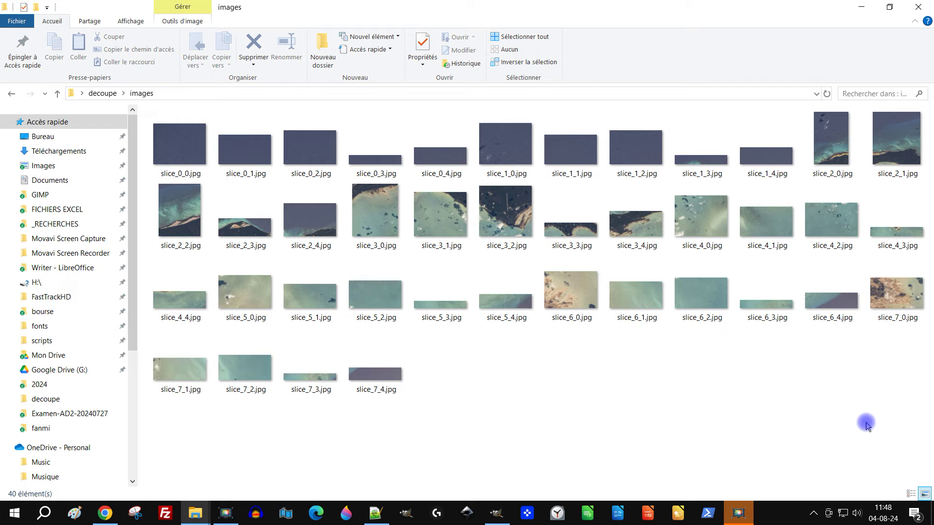
{"action": "left_click", "coordinate": [501, 516]}
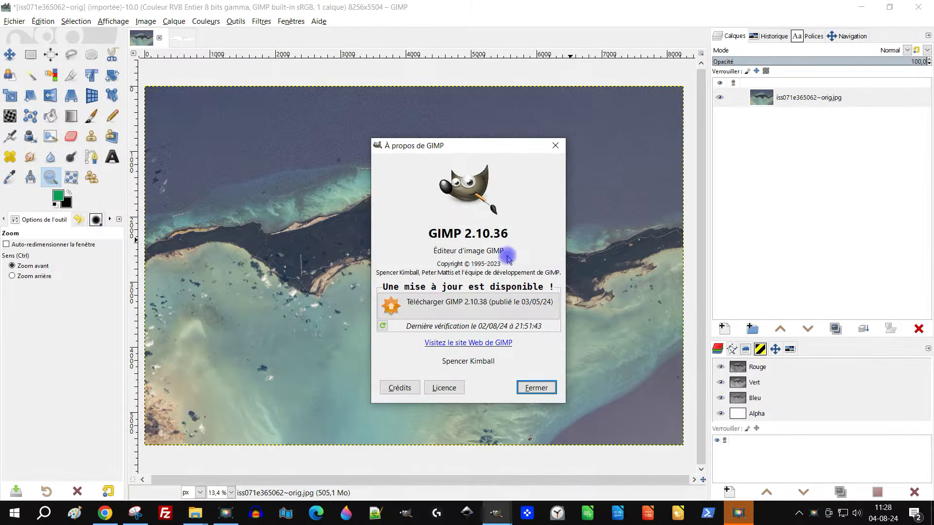
{"action": "left_click_drag", "start_coordinate": [426, 237], "coordinate": [535, 238]}
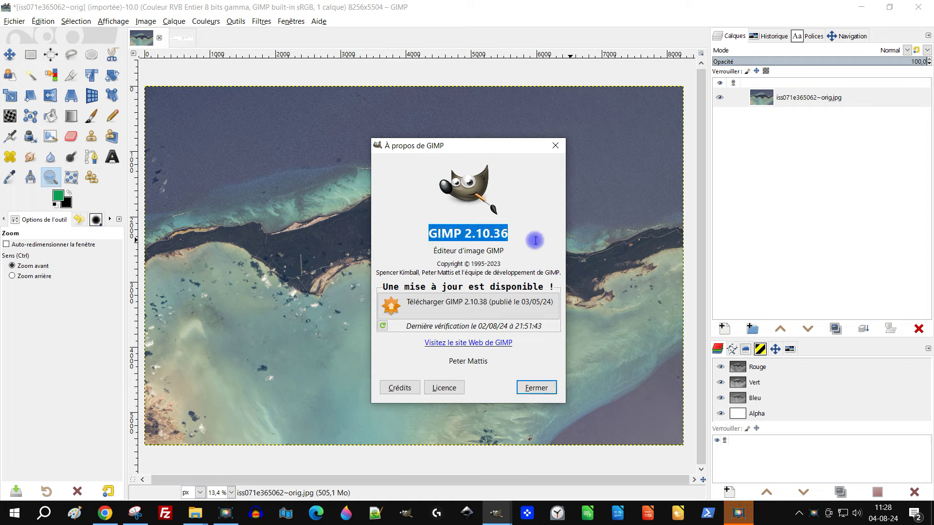
{"action": "left_click", "coordinate": [537, 388]}
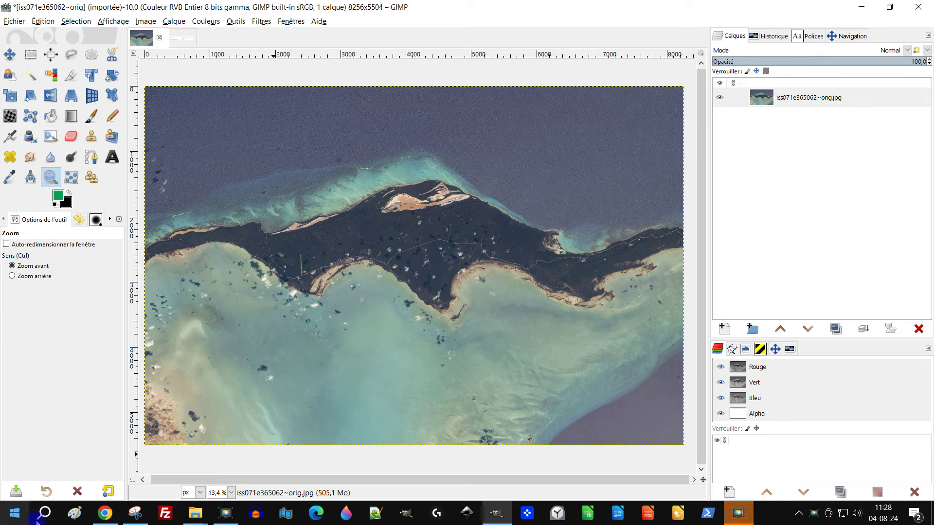
Review NASA's Acklins download sizes up to 8256 x 5504, the Wikipedia article and full image.
{"action": "left_click", "coordinate": [105, 513]}
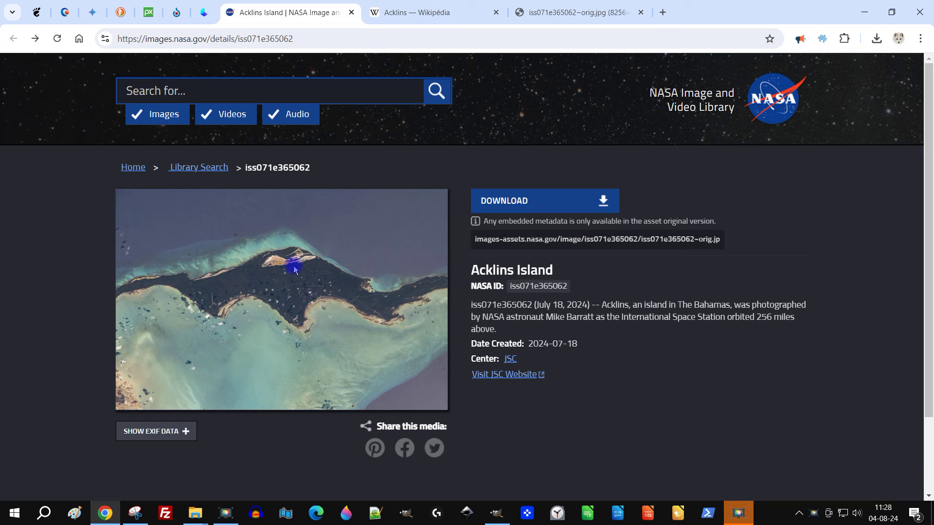
{"action": "left_click", "coordinate": [603, 200]}
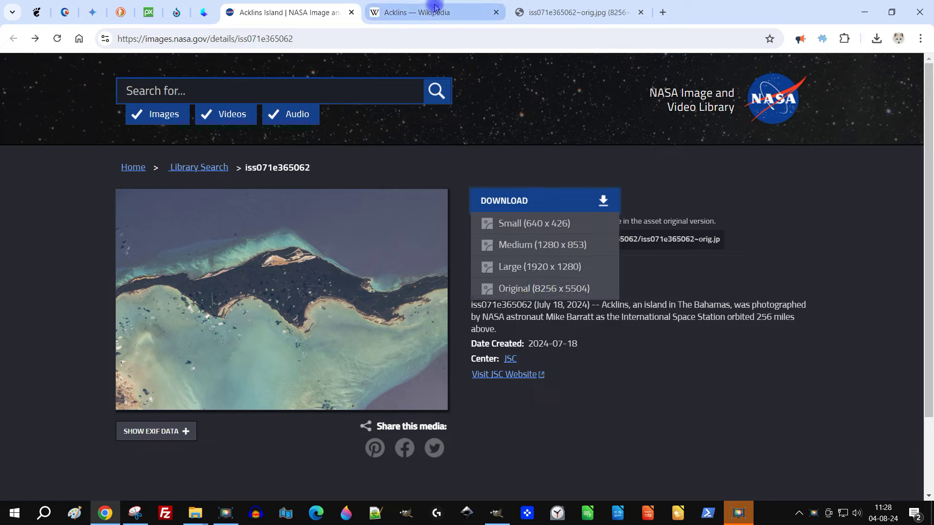
{"action": "left_click", "coordinate": [432, 10]}
{"action": "scroll", "coordinate": [437, 243], "scroll_direction": "up", "scroll_amount": 3}
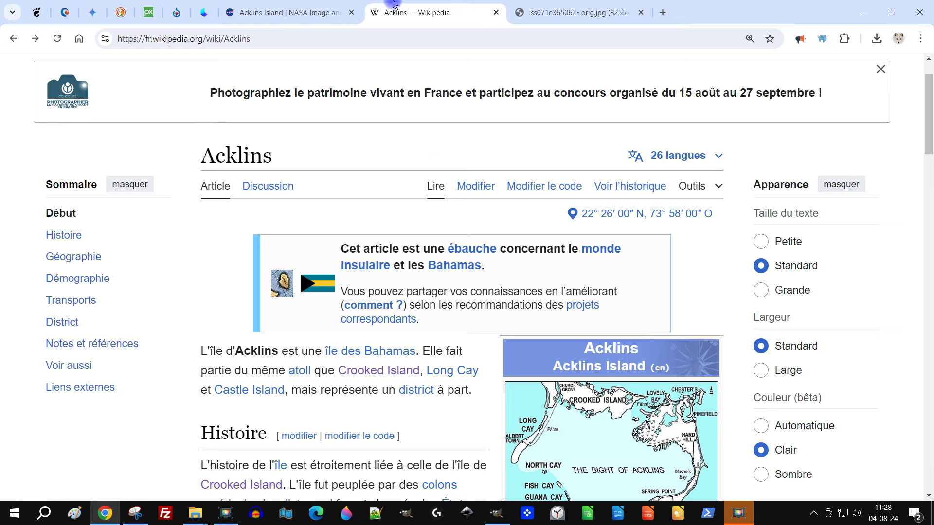
{"action": "left_click", "coordinate": [547, 11]}
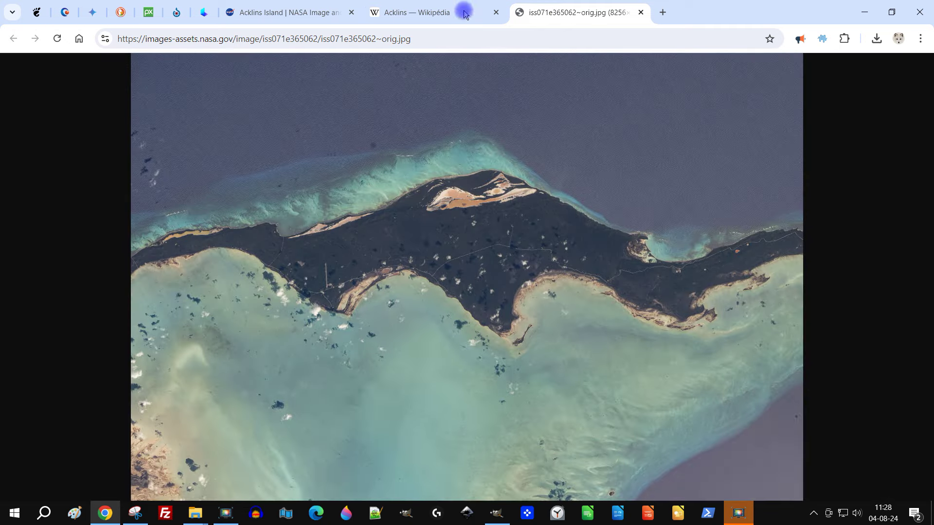
{"action": "right_click", "coordinate": [386, 216]}
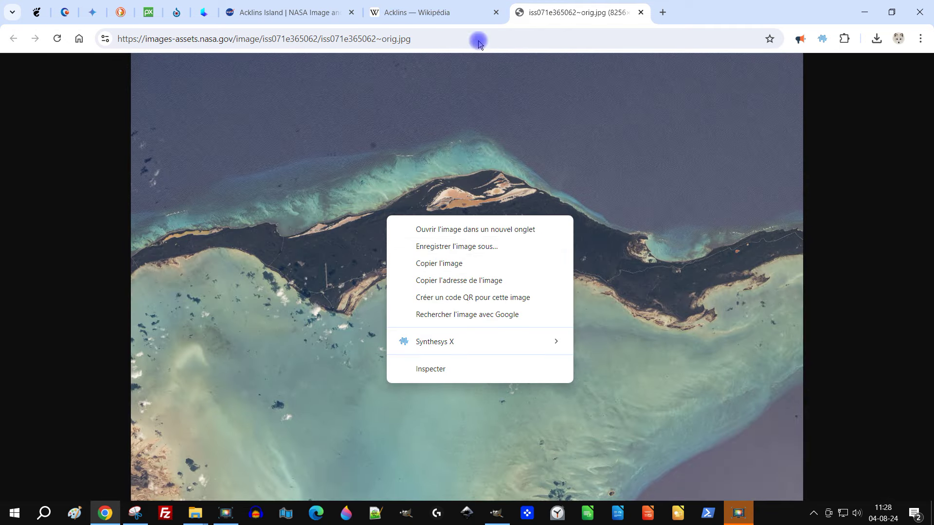
{"action": "left_click", "coordinate": [455, 11]}
{"action": "scroll", "coordinate": [397, 290], "scroll_direction": "up", "scroll_amount": 1}
{"action": "left_click", "coordinate": [287, 12]}
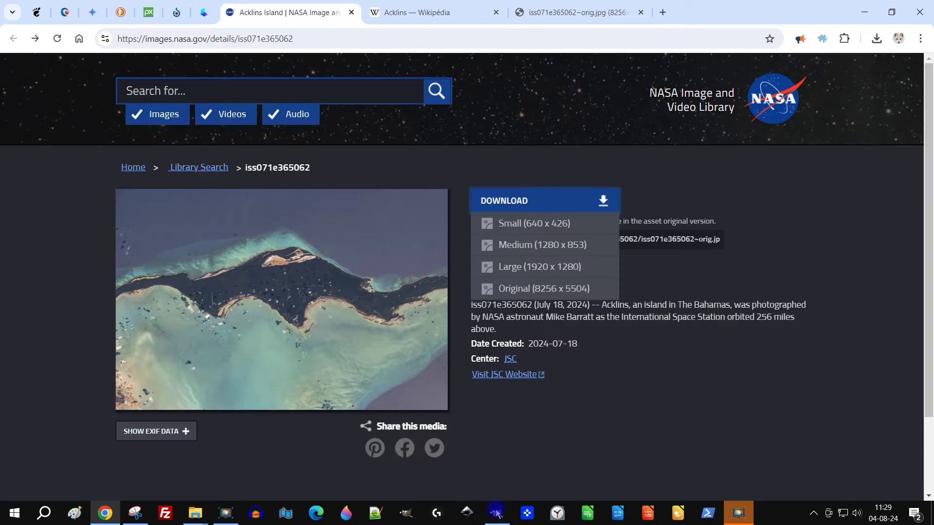
{"action": "left_click", "coordinate": [496, 513]}
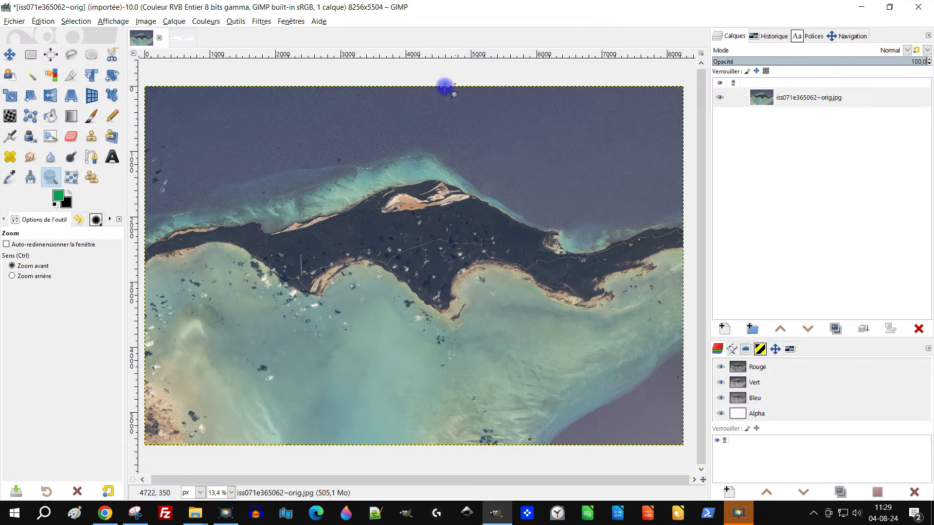
Draw a 1503×790 rectangle selection around the sand flats at the island's top centre.
{"action": "left_click", "coordinate": [30, 55]}
{"action": "left_click_drag", "start_coordinate": [367, 166], "coordinate": [474, 225]}
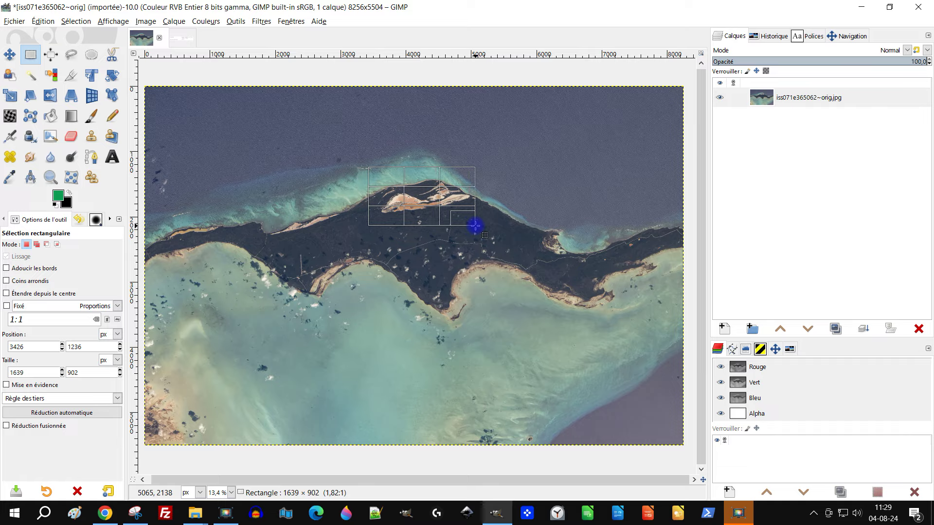
{"action": "scroll", "coordinate": [428, 190], "scroll_direction": "up", "scroll_amount": 2}
{"action": "scroll", "coordinate": [401, 196], "scroll_direction": "up", "scroll_amount": 2}
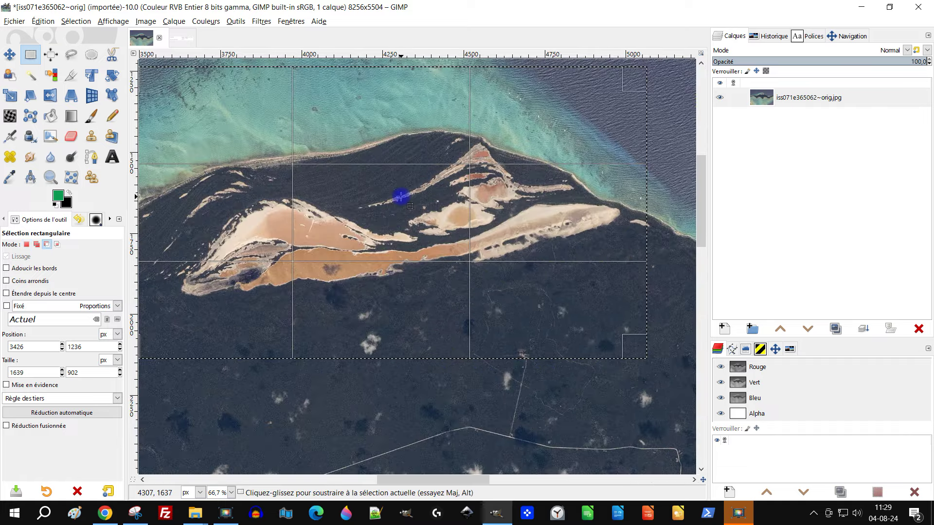
{"action": "scroll", "coordinate": [385, 209], "scroll_direction": "up", "scroll_amount": 2}
{"action": "scroll", "coordinate": [373, 218], "scroll_direction": "up", "scroll_amount": 1}
{"action": "scroll", "coordinate": [374, 225], "scroll_direction": "down", "scroll_amount": 1}
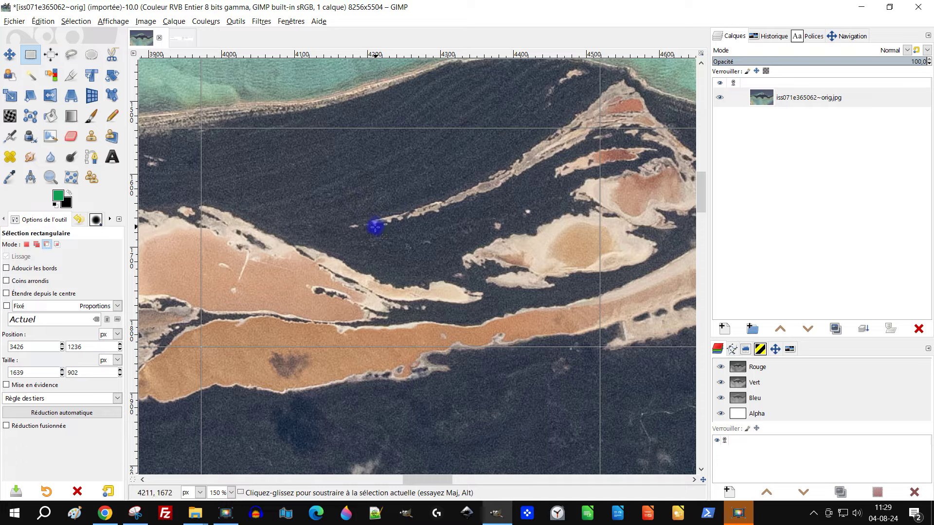
{"action": "scroll", "coordinate": [376, 226], "scroll_direction": "down", "scroll_amount": 2}
{"action": "scroll", "coordinate": [337, 273], "scroll_direction": "down", "scroll_amount": 3}
{"action": "left_click_drag", "start_coordinate": [329, 251], "coordinate": [344, 253]}
{"action": "left_click_drag", "start_coordinate": [423, 307], "coordinate": [426, 293]}
{"action": "scroll", "coordinate": [432, 348], "scroll_direction": "up", "scroll_amount": 1}
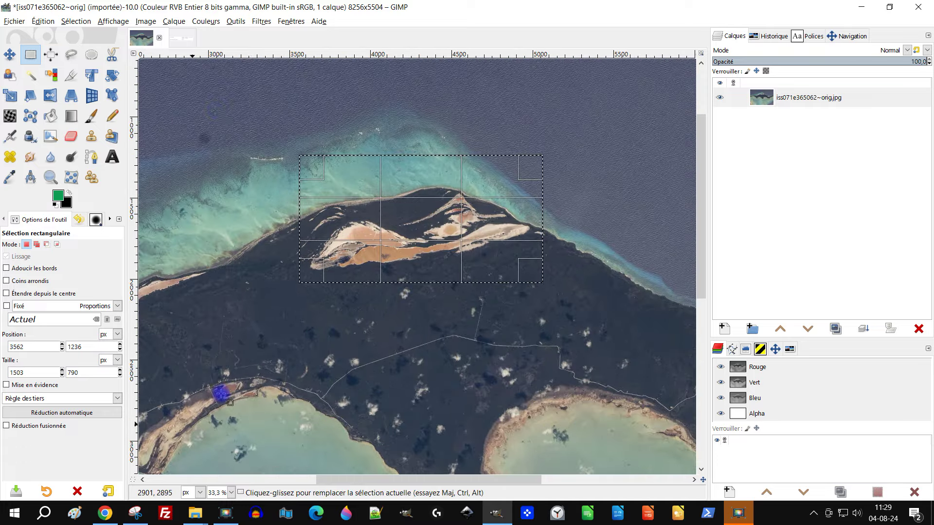
Create guides from the selection's four edges and zoom out to view the grid.
{"action": "left_click", "coordinate": [145, 21]}
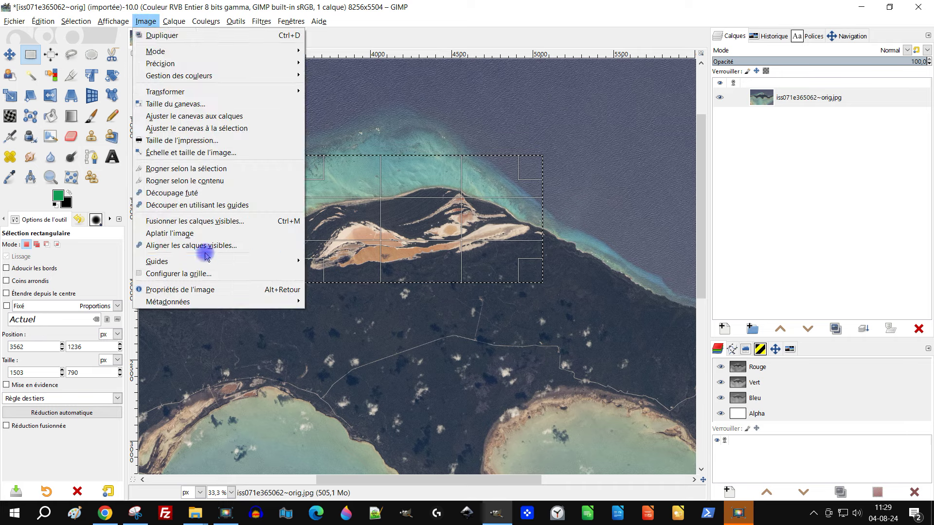
{"action": "mouse_move", "coordinate": [157, 261]}
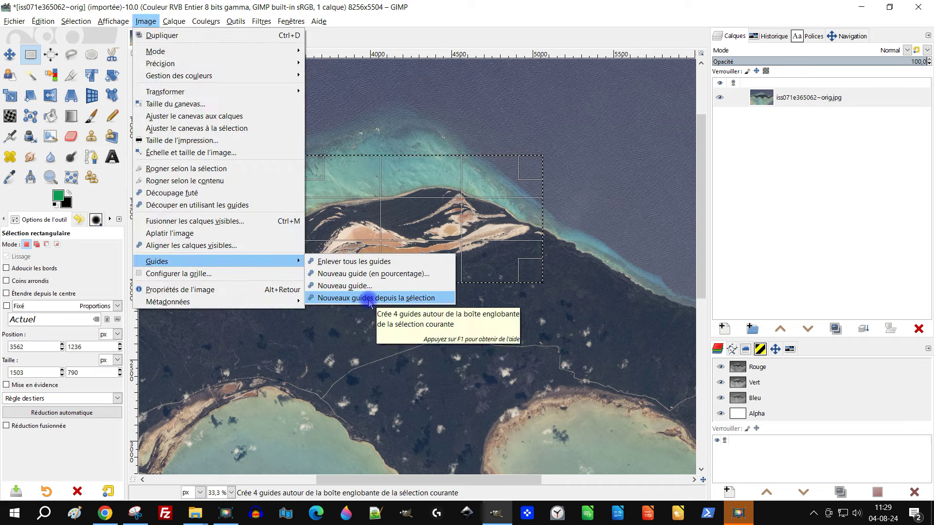
{"action": "left_click", "coordinate": [369, 298]}
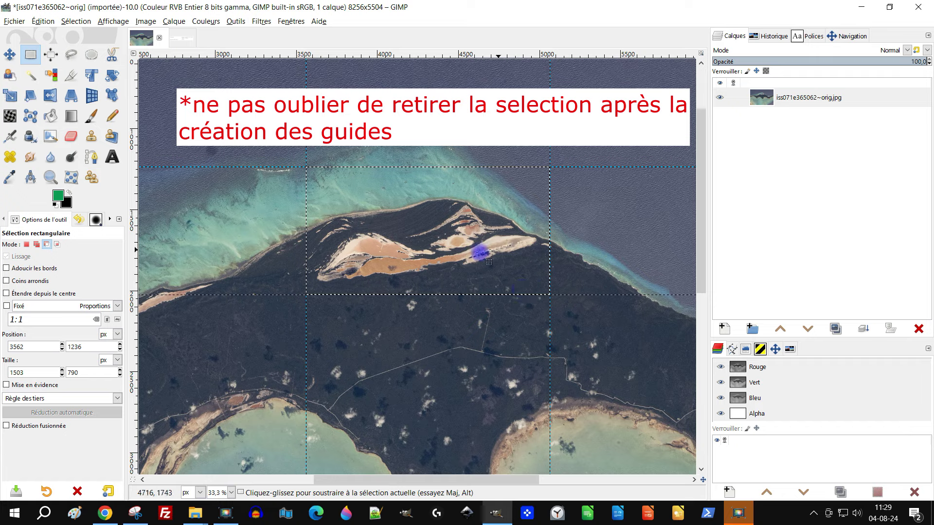
{"action": "scroll", "coordinate": [190, 427], "scroll_direction": "up", "scroll_amount": 2}
{"action": "scroll", "coordinate": [344, 340], "scroll_direction": "down", "scroll_amount": 4}
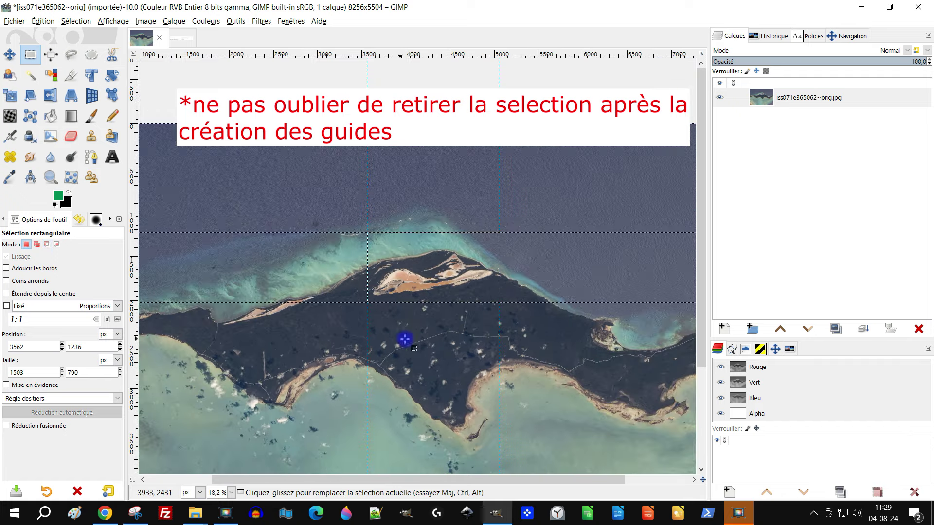
{"action": "scroll", "coordinate": [404, 339], "scroll_direction": "down", "scroll_amount": 1}
{"action": "scroll", "coordinate": [406, 335], "scroll_direction": "down", "scroll_amount": 1}
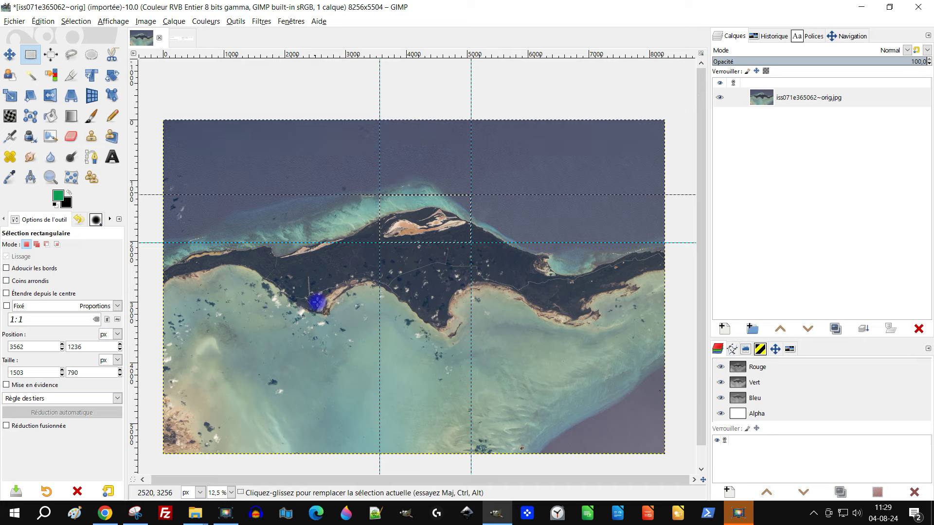
Add a Dashboard tab with CPU and Memory sections expanded, then reach Filters > Web > Slice.
{"action": "left_click", "coordinate": [926, 36]}
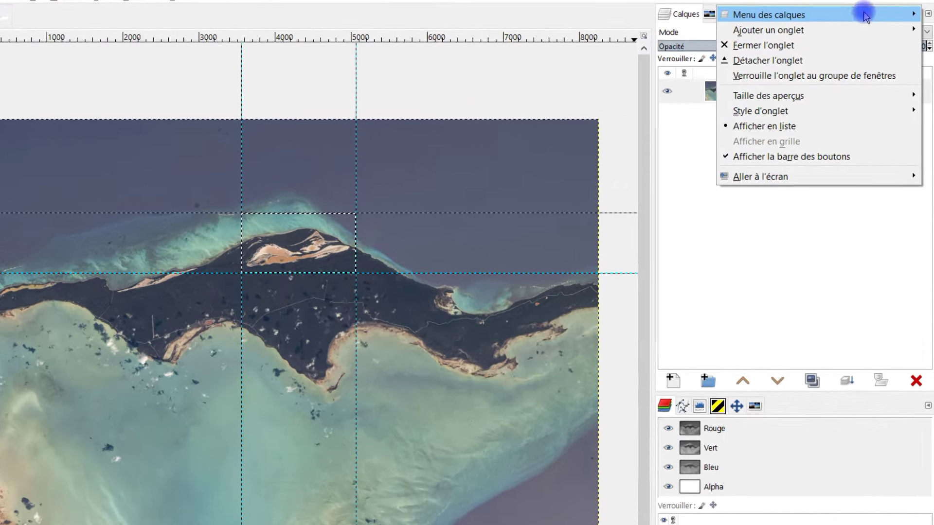
{"action": "mouse_move", "coordinate": [762, 26]}
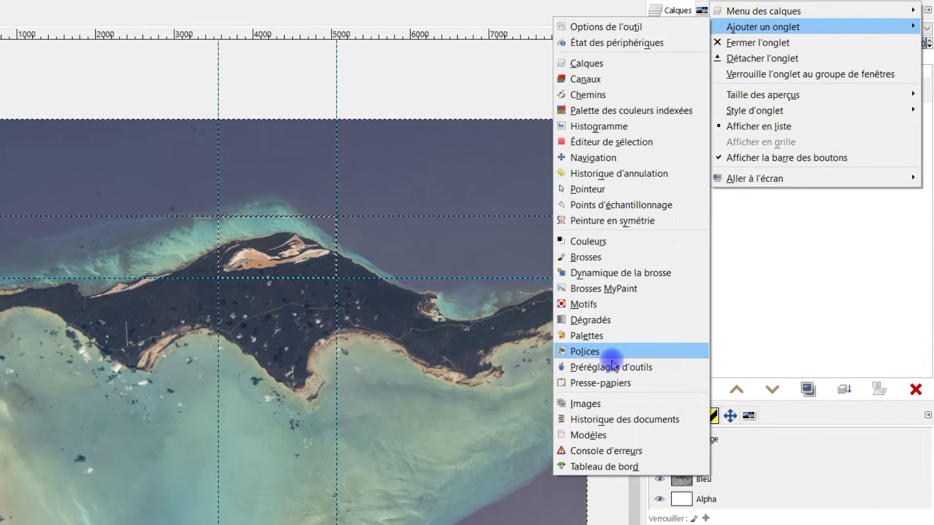
{"action": "left_click", "coordinate": [613, 467]}
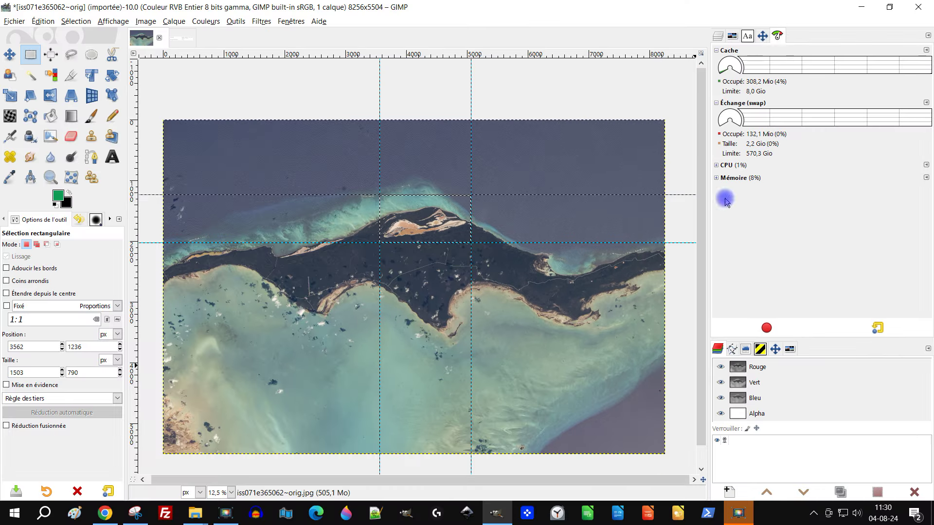
{"action": "left_click", "coordinate": [715, 165]}
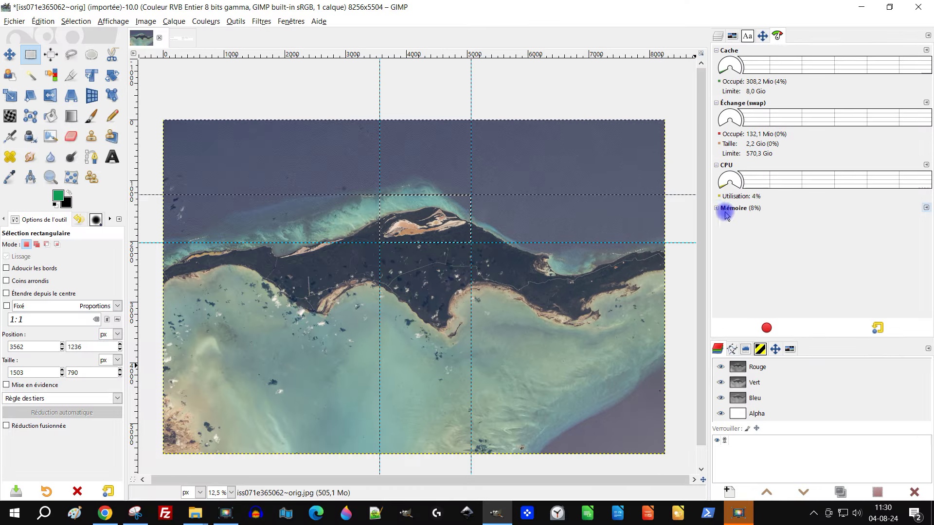
{"action": "left_click", "coordinate": [716, 207]}
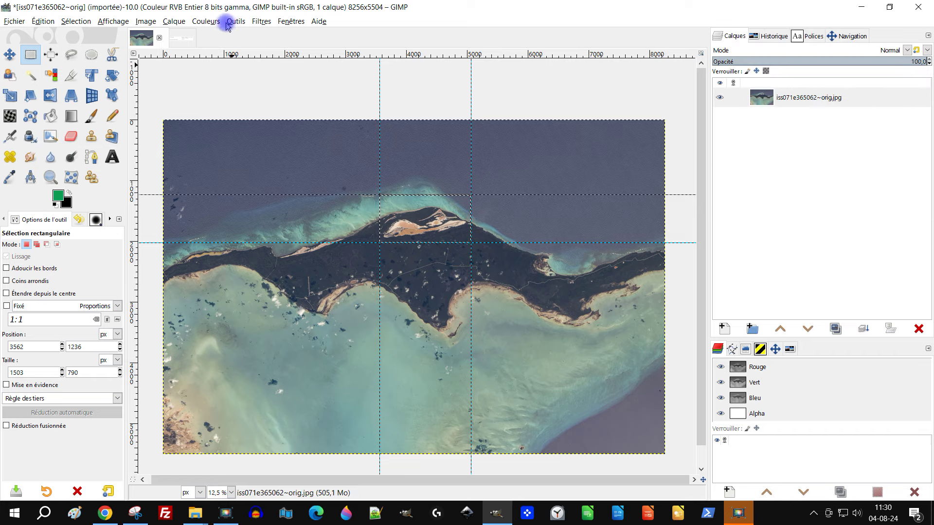
{"action": "left_click", "coordinate": [258, 22]}
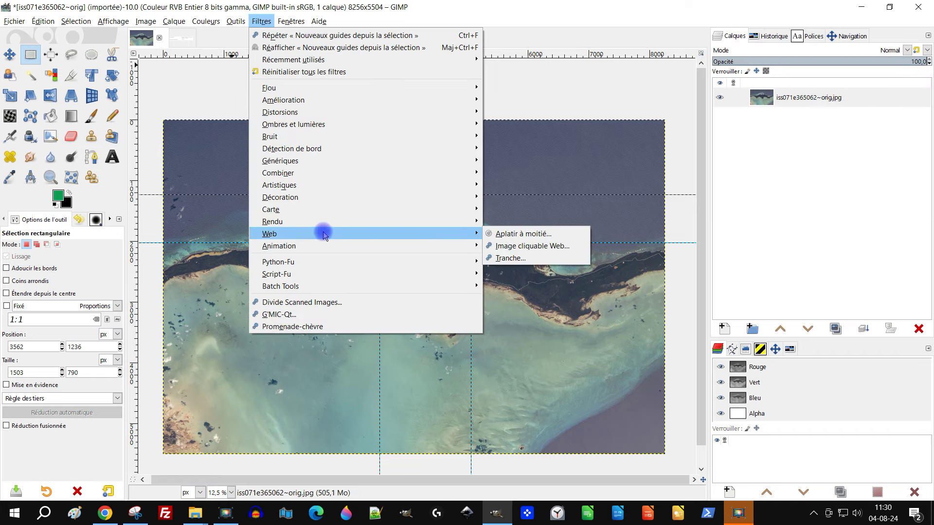
{"action": "mouse_move", "coordinate": [282, 354]}
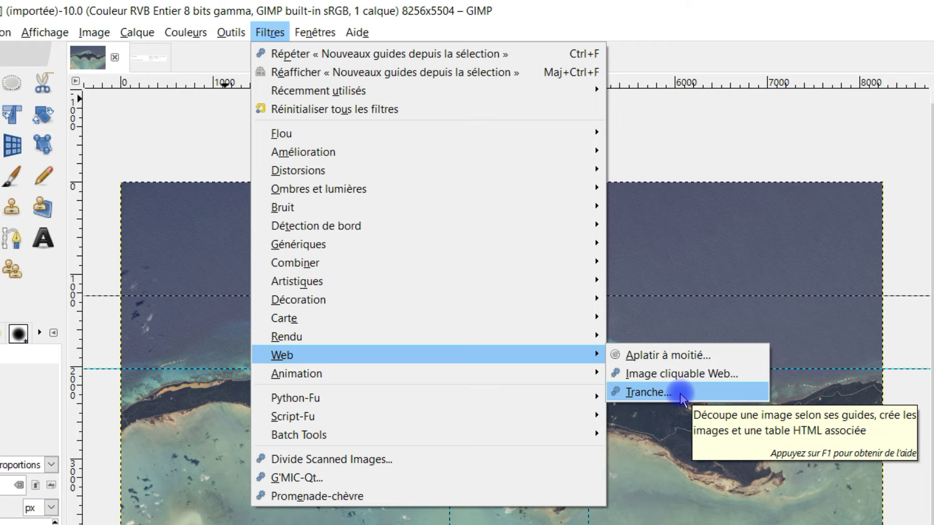
Launch Slice and set its HTML export folder to 2024 > 08-août > découpe.
{"action": "left_click", "coordinate": [679, 392]}
{"action": "left_click", "coordinate": [509, 191]}
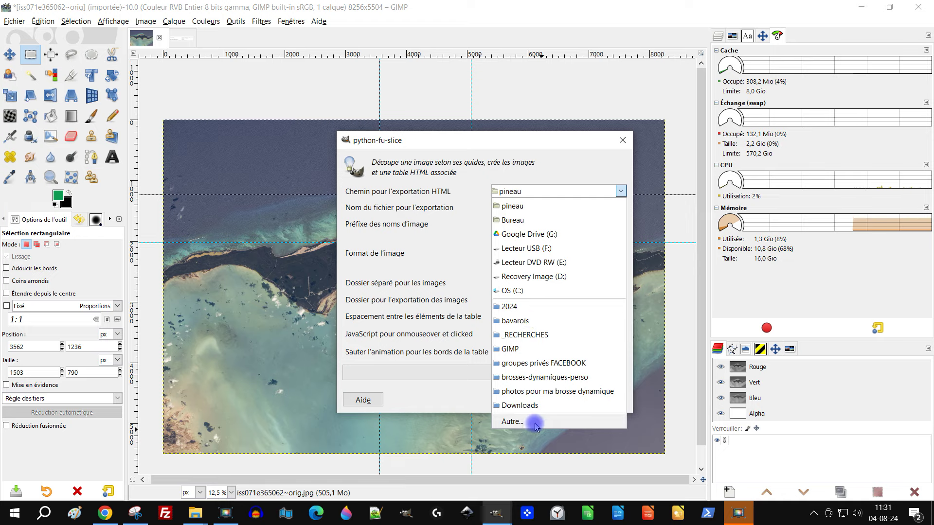
{"action": "left_click", "coordinate": [525, 307]}
{"action": "left_click", "coordinate": [528, 192]}
{"action": "left_click", "coordinate": [528, 422]}
{"action": "double_click", "coordinate": [363, 155]}
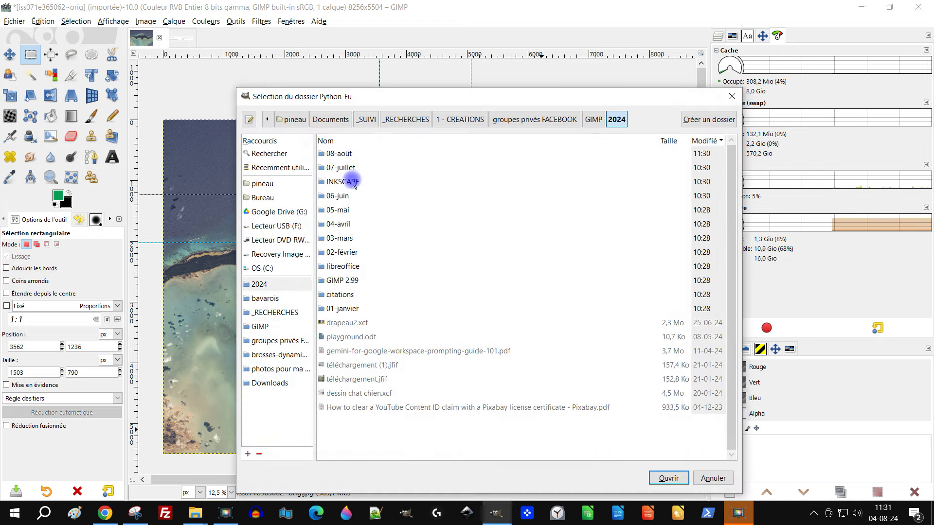
{"action": "double_click", "coordinate": [341, 154]}
{"action": "double_click", "coordinate": [343, 154]}
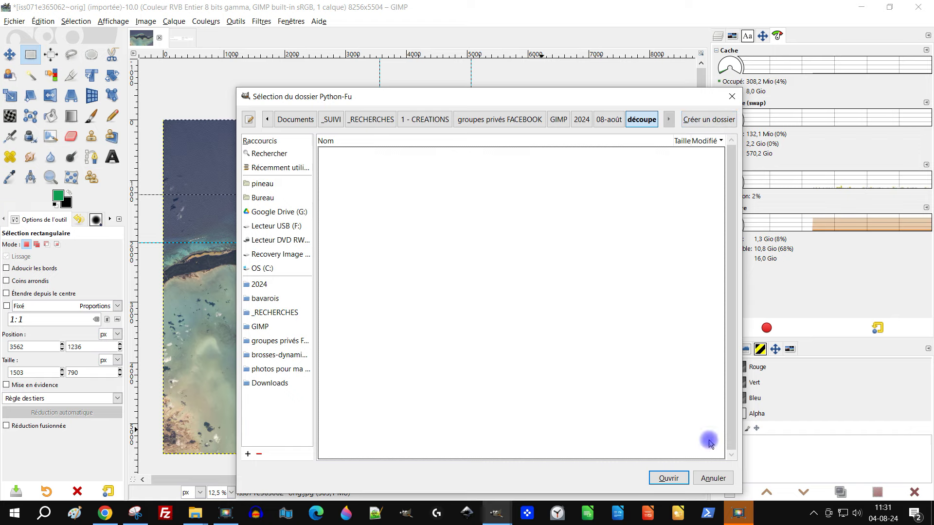
{"action": "left_click", "coordinate": [667, 478]}
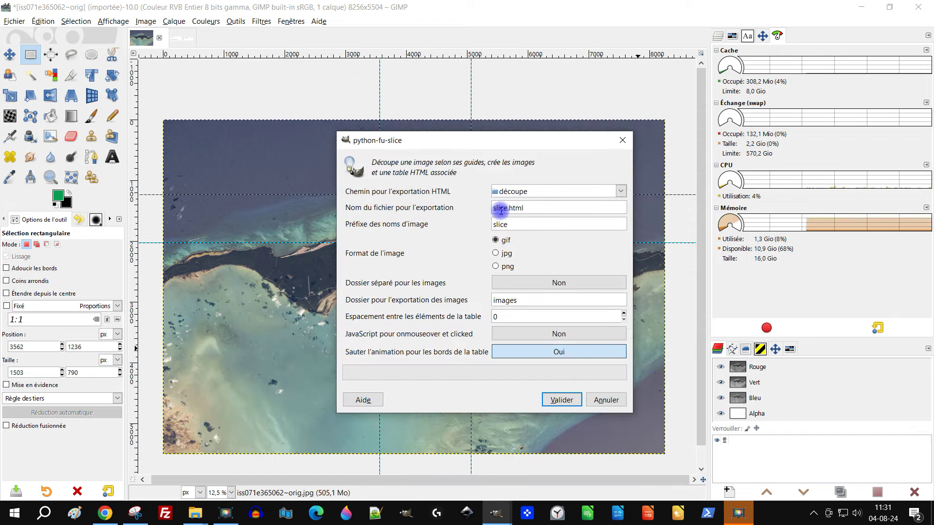
Run the slice with JPG tiles, a separate images folder and JavaScript set to Oui.
{"action": "double_click", "coordinate": [495, 208]}
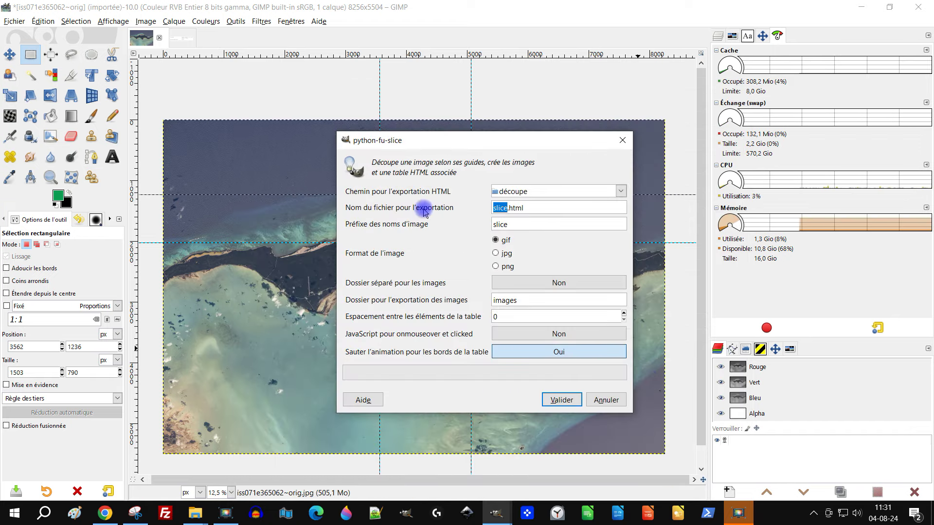
{"action": "left_click", "coordinate": [518, 224]}
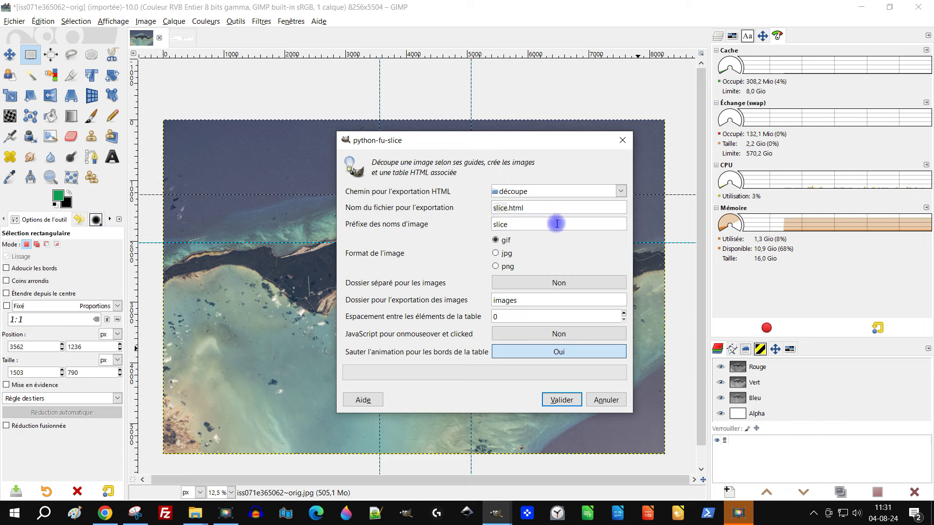
{"action": "left_click", "coordinate": [508, 254]}
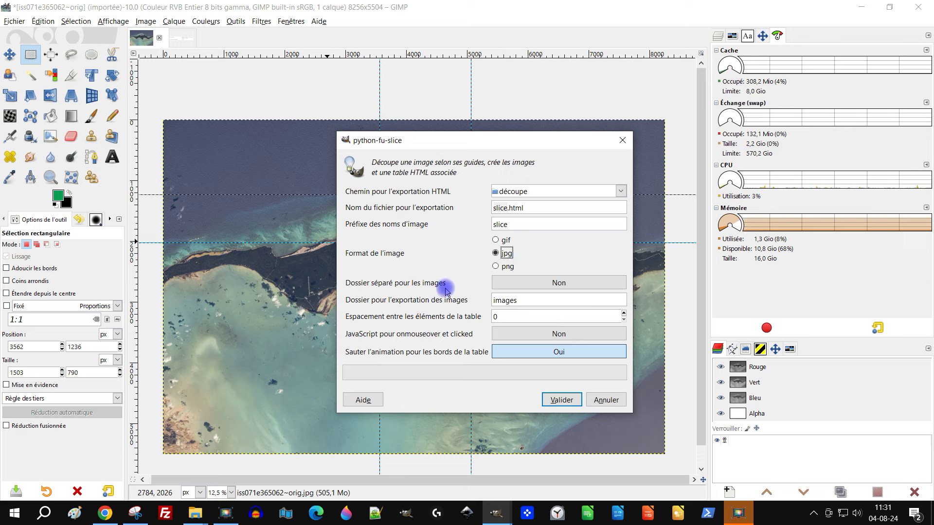
{"action": "left_click", "coordinate": [543, 286]}
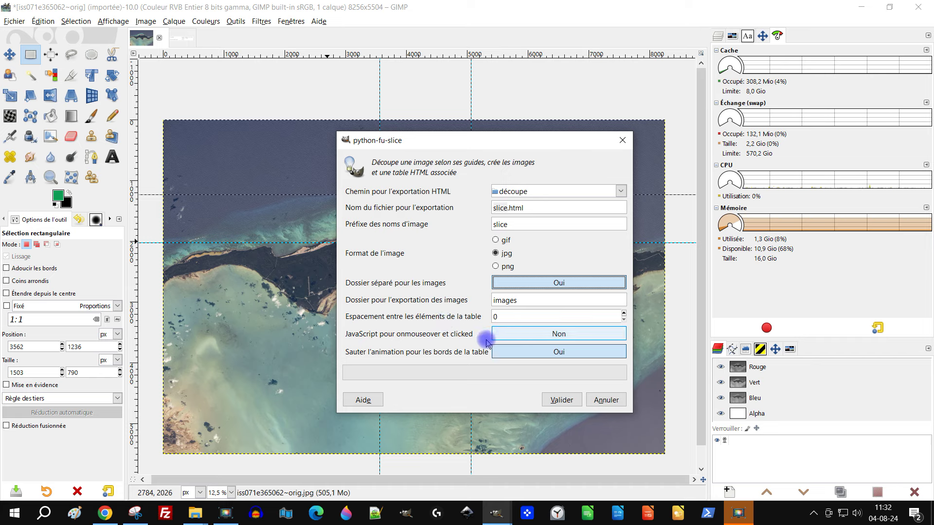
{"action": "left_click", "coordinate": [528, 331]}
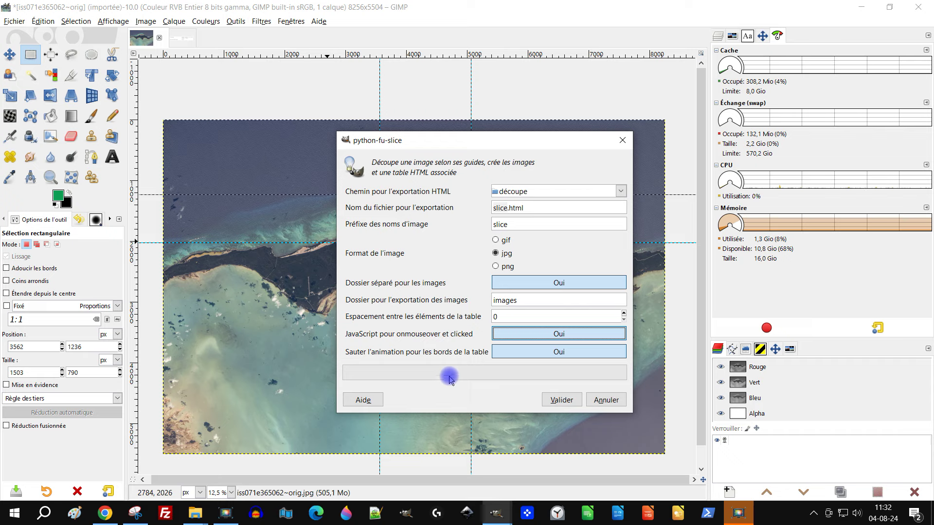
{"action": "left_click", "coordinate": [559, 402]}
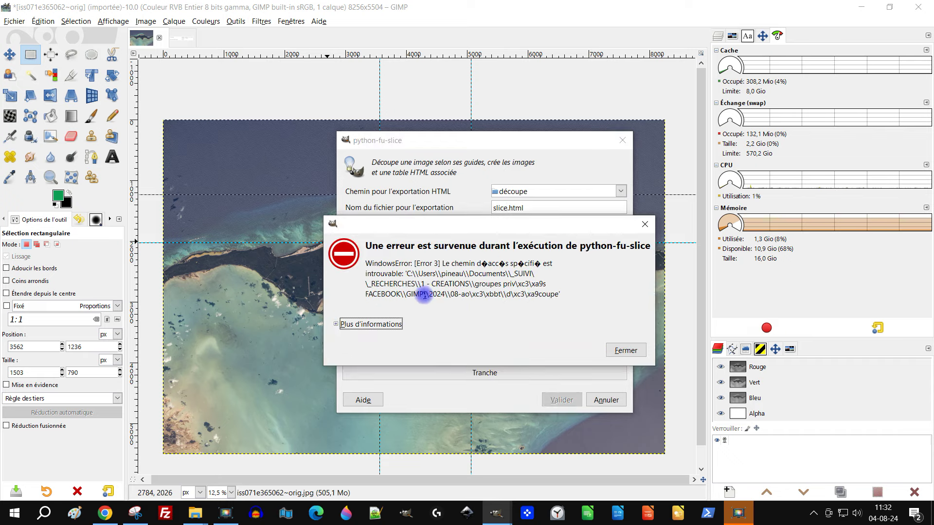
Expand and enlarge the error's traceback, then close the error and the python-fu-slice dialog.
{"action": "left_click", "coordinate": [336, 324]}
{"action": "left_click_drag", "start_coordinate": [486, 224], "coordinate": [382, 100]}
{"action": "mouse_move", "coordinate": [551, 342]}
{"action": "left_mouse_down"}
{"action": "mouse_move", "coordinate": [702, 440]}
{"action": "mouse_move", "coordinate": [877, 383]}
{"action": "mouse_move", "coordinate": [586, 379]}
{"action": "left_mouse_up"}
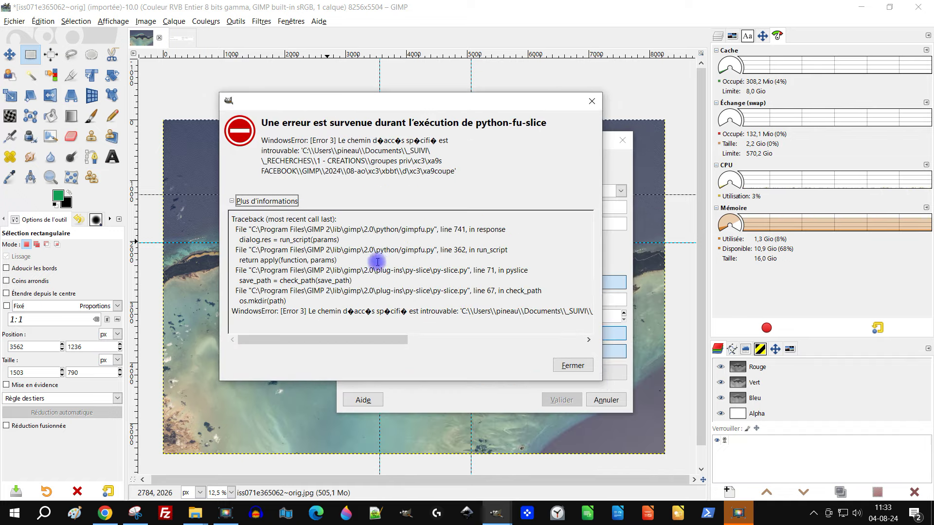
{"action": "left_click", "coordinate": [592, 102]}
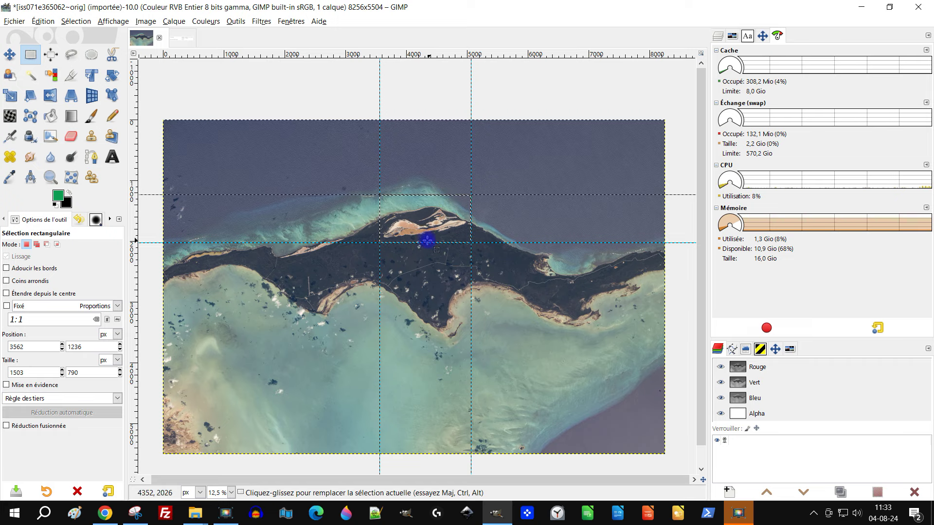
{"action": "left_click", "coordinate": [49, 21]}
Clear the desktop by minimizing all windows and closing the screen capture tool.
{"action": "left_click", "coordinate": [78, 35]}
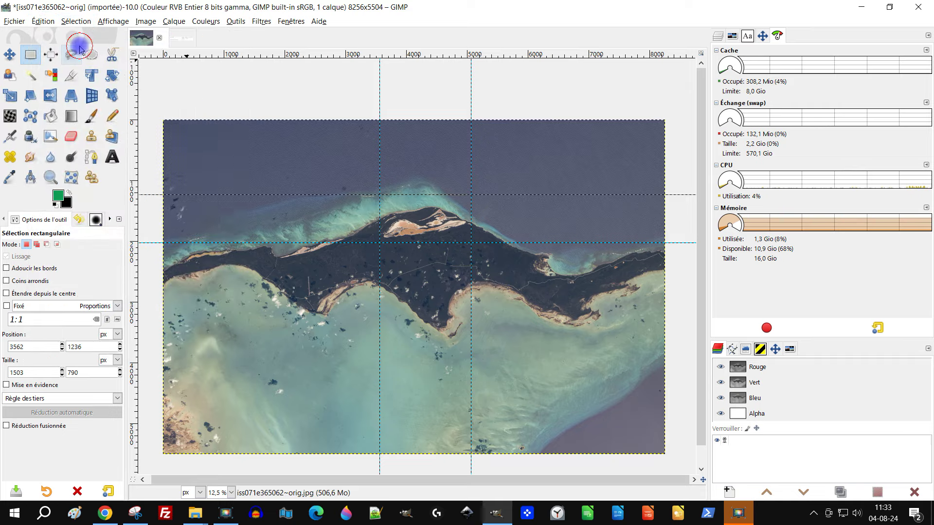
{"action": "left_click", "coordinate": [860, 7]}
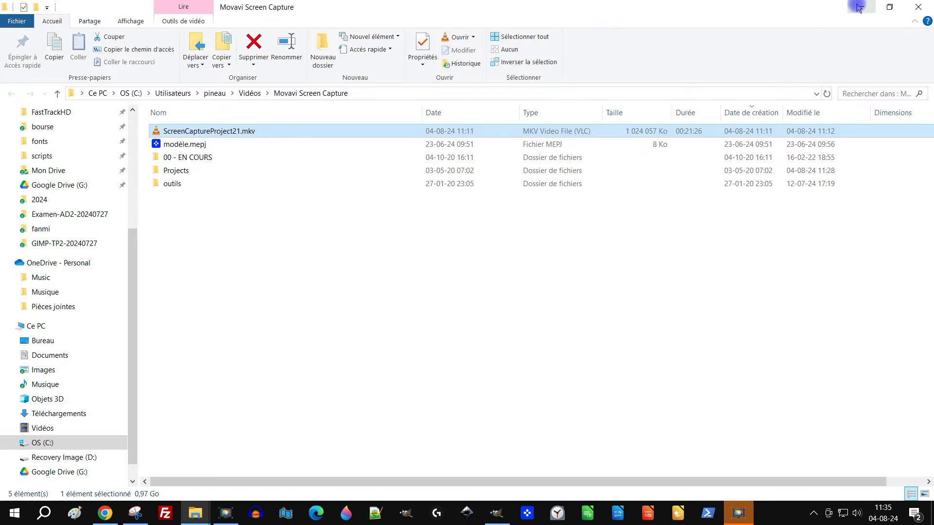
{"action": "left_click", "coordinate": [858, 7]}
{"action": "left_click", "coordinate": [856, 7]}
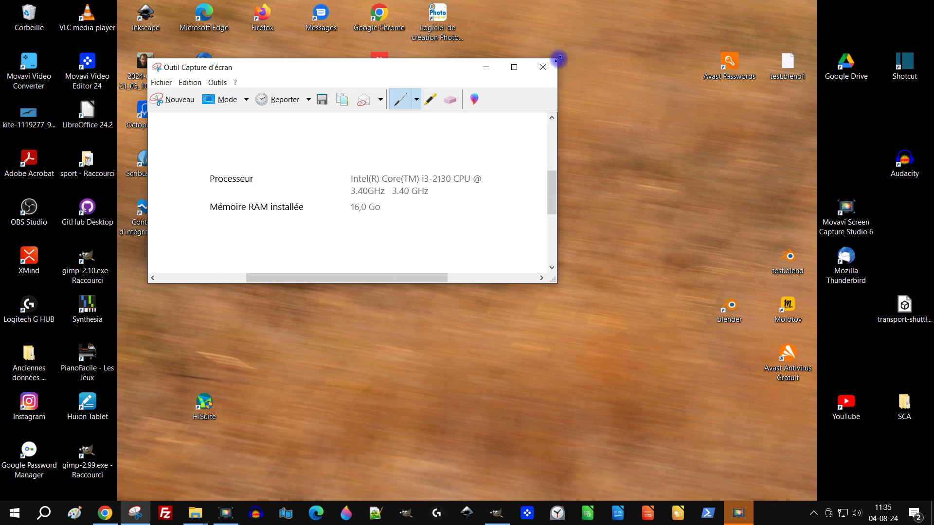
{"action": "left_click", "coordinate": [543, 66]}
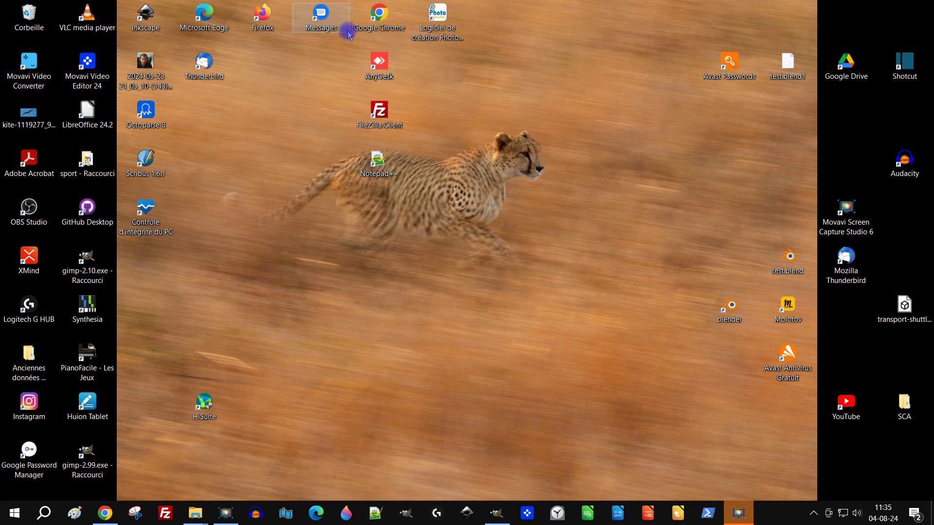
Create a desktop folder named 'decoupe' and bring GIMP back to the front.
{"action": "left_click", "coordinate": [309, 270]}
{"action": "right_click", "coordinate": [316, 266]}
{"action": "mouse_move", "coordinate": [228, 382]}
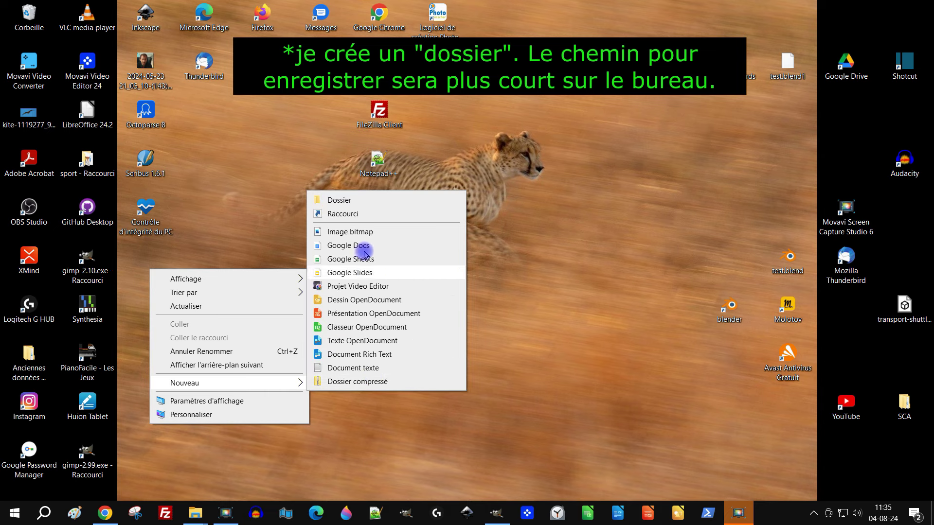
{"action": "left_click", "coordinate": [365, 201]}
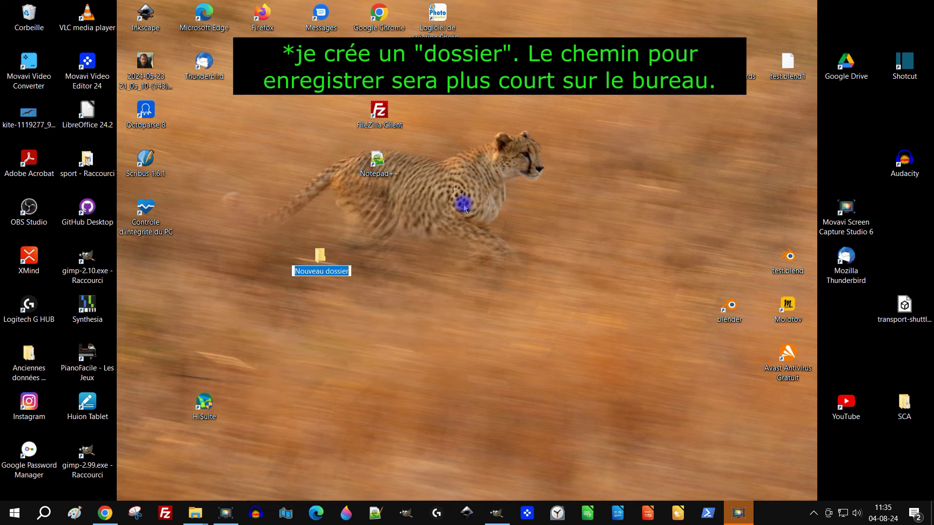
{"action": "type", "text": "decoupe"}
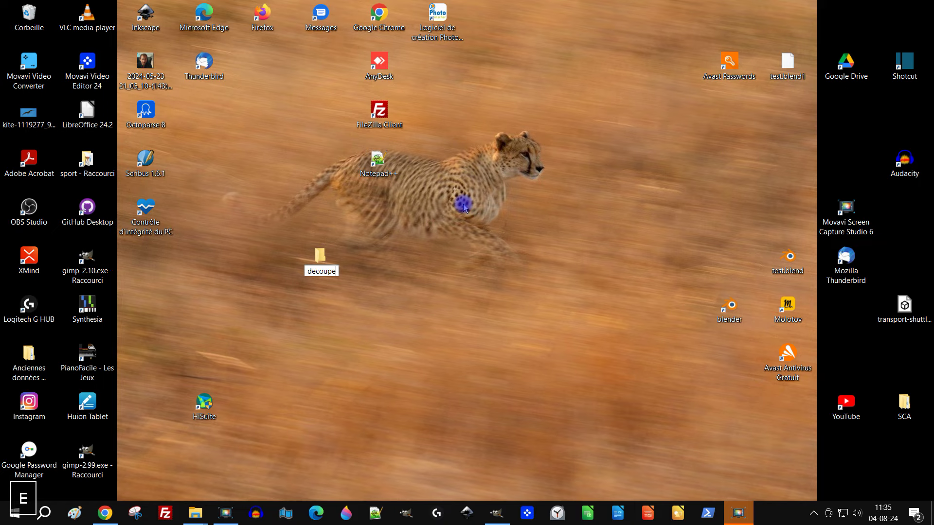
{"action": "key", "text": "Return"}
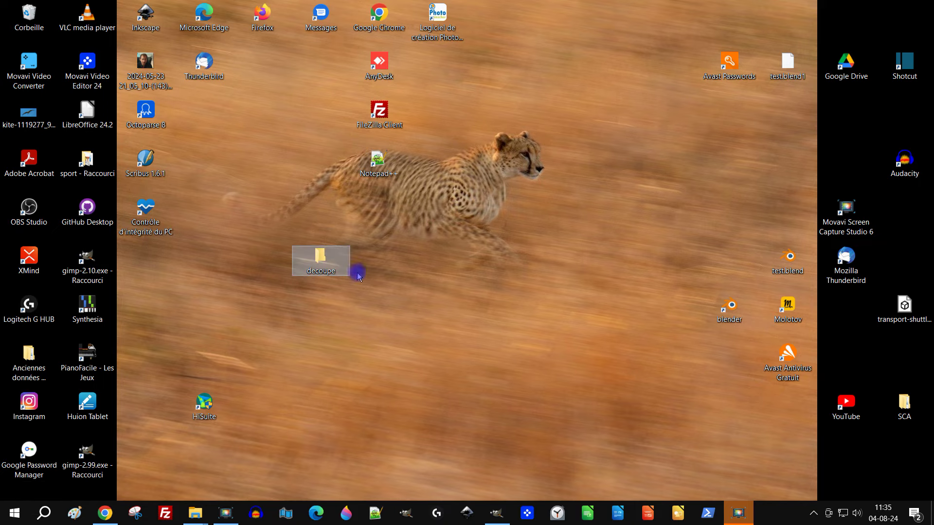
{"action": "left_click", "coordinate": [497, 519]}
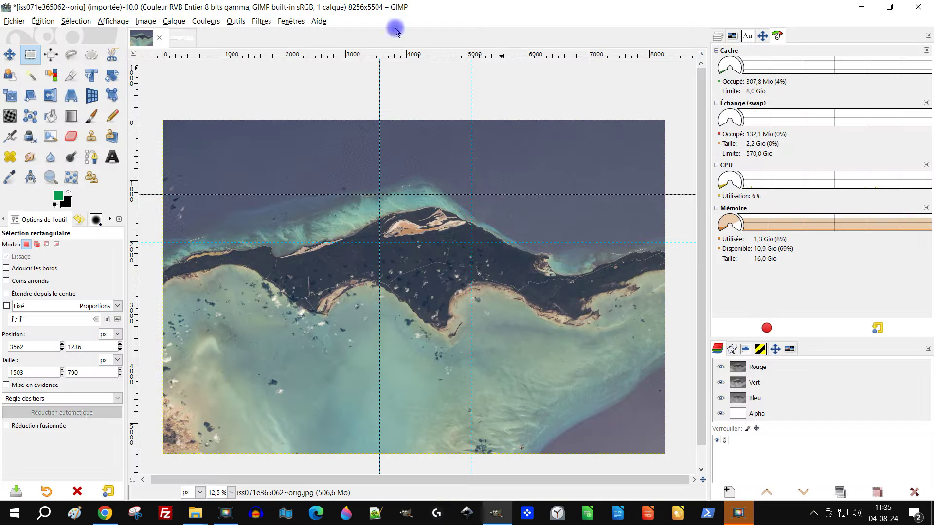
Rerun Filters > Web > Slice with the HTML export folder set to Desktop > decoupe.
{"action": "left_click", "coordinate": [261, 21]}
{"action": "mouse_move", "coordinate": [245, 264]}
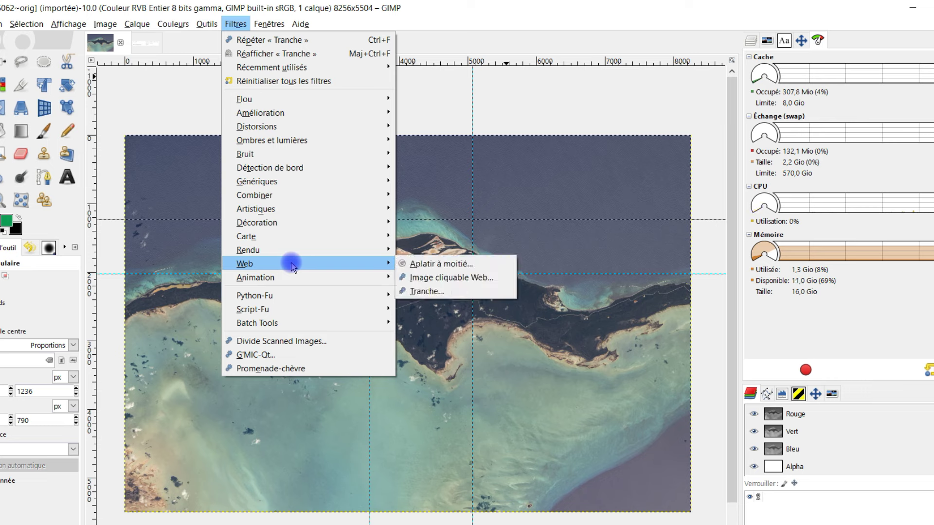
{"action": "left_click", "coordinate": [457, 290]}
{"action": "left_click", "coordinate": [633, 215]}
{"action": "left_click", "coordinate": [557, 248]}
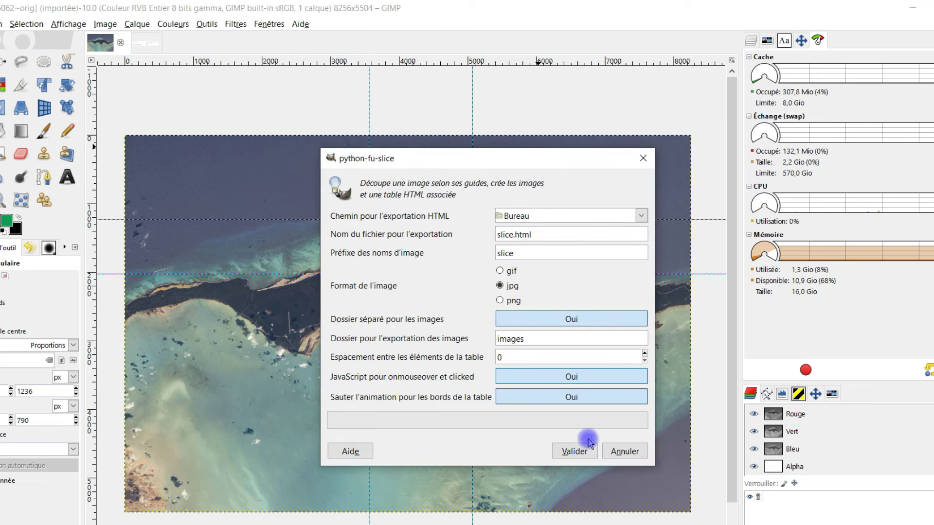
{"action": "left_click", "coordinate": [626, 222]}
{"action": "left_click", "coordinate": [525, 492]}
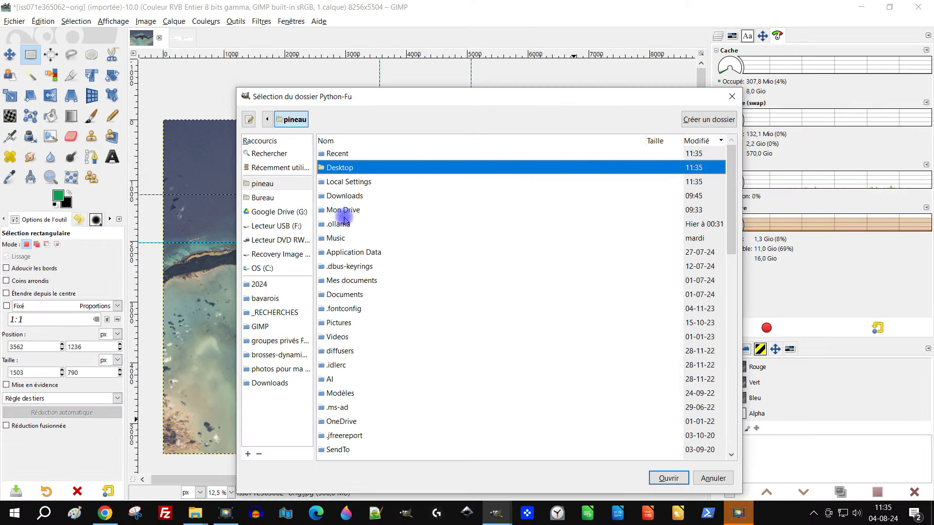
{"action": "double_click", "coordinate": [368, 169]}
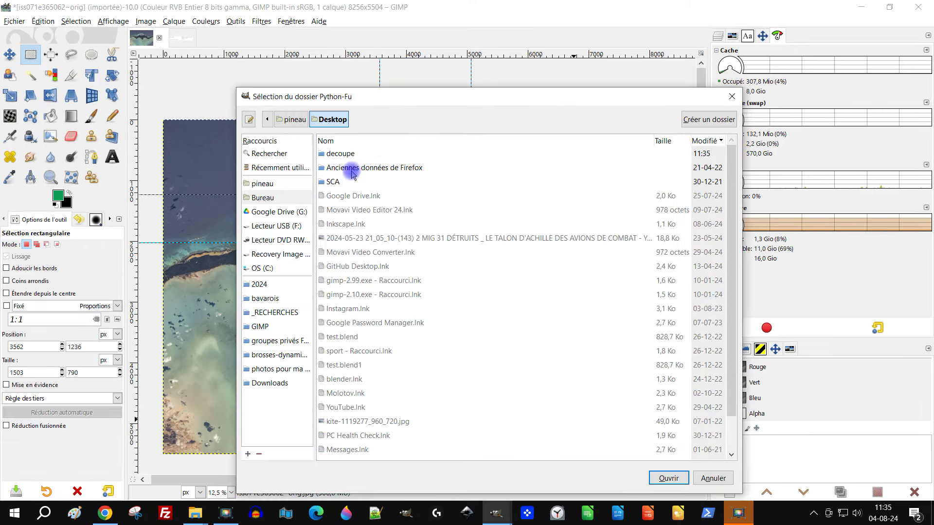
{"action": "double_click", "coordinate": [345, 155]}
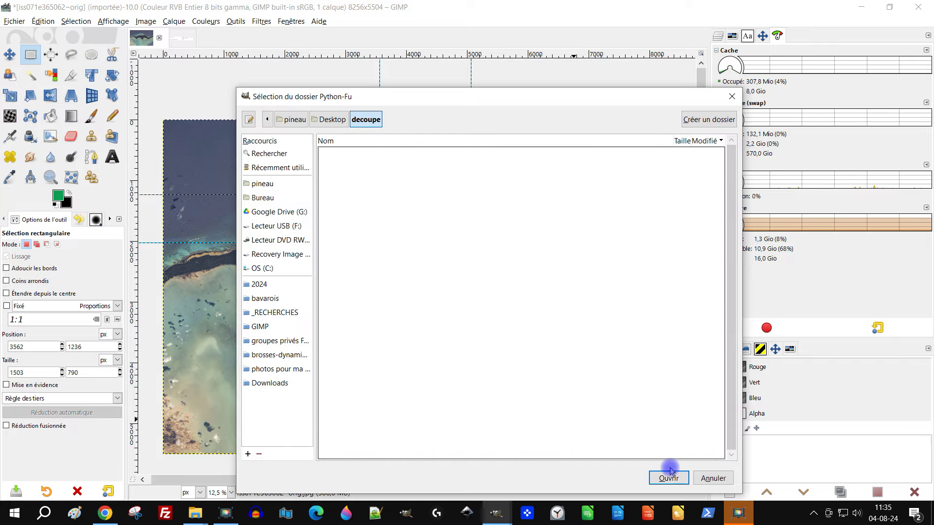
{"action": "left_click", "coordinate": [669, 478]}
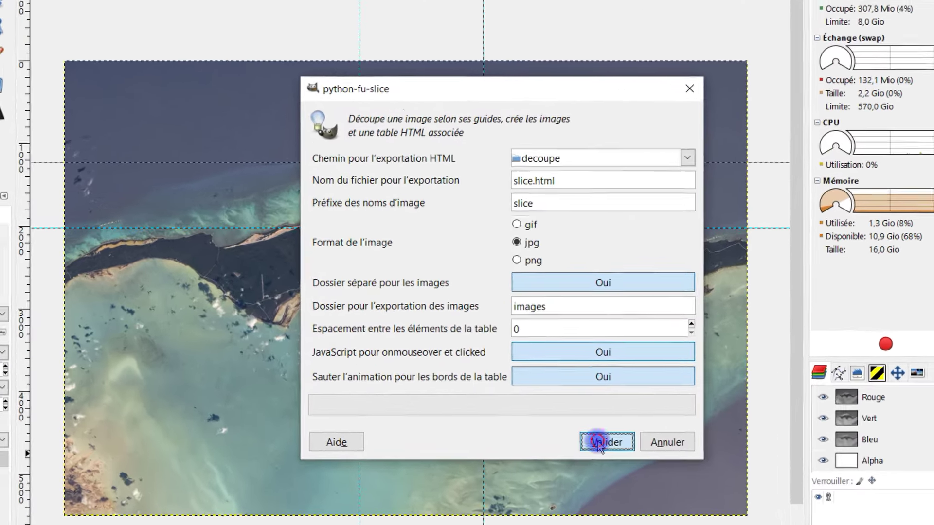
{"action": "left_click", "coordinate": [597, 441]}
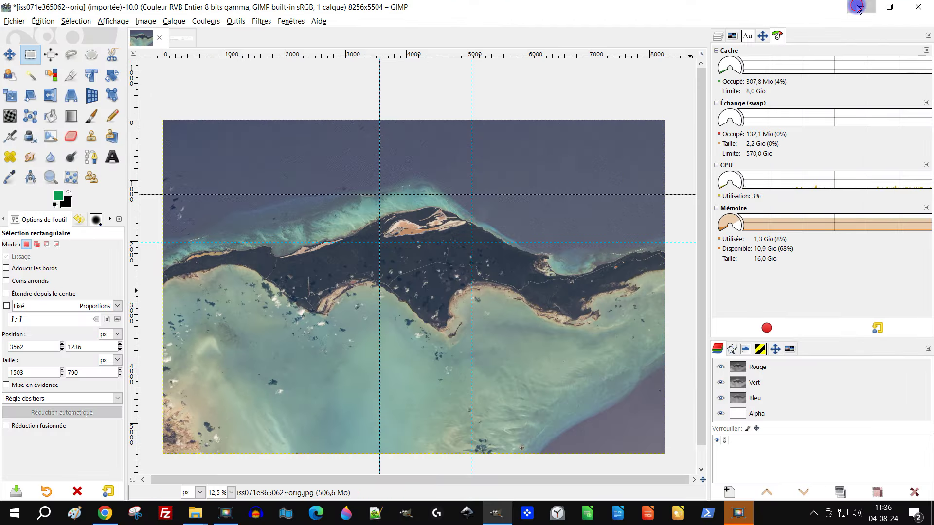
Check the decoupe folder's images subfolder of JPG tiles, then select slice.html.
{"action": "left_click", "coordinate": [857, 7]}
{"action": "double_click", "coordinate": [323, 258]}
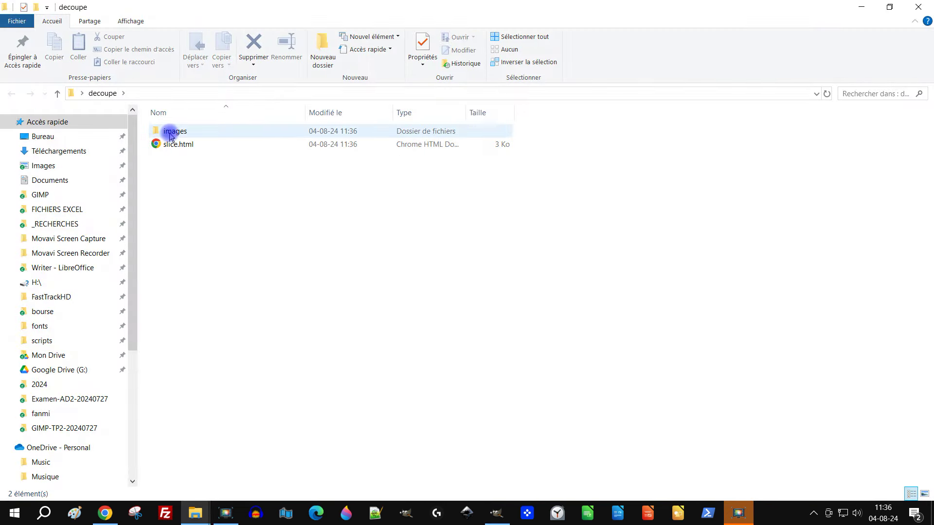
{"action": "double_click", "coordinate": [167, 131]}
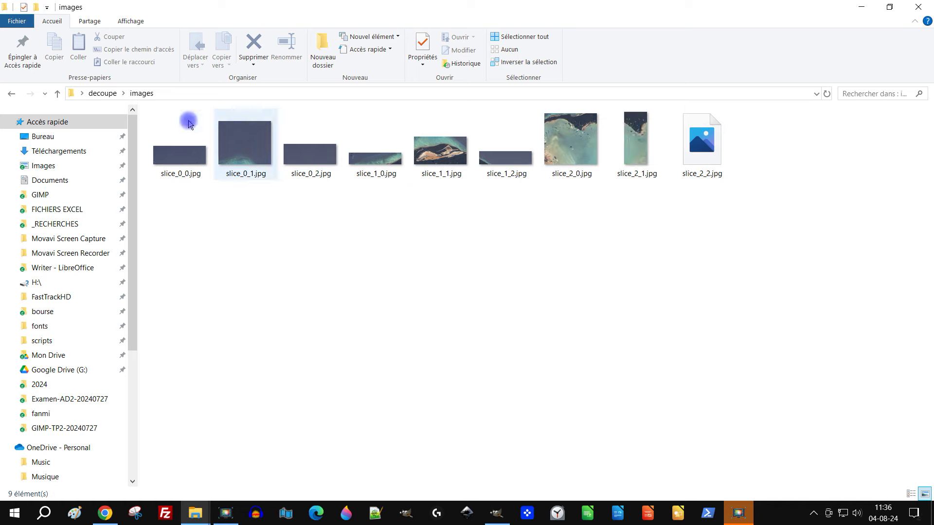
{"action": "left_click", "coordinate": [103, 93]}
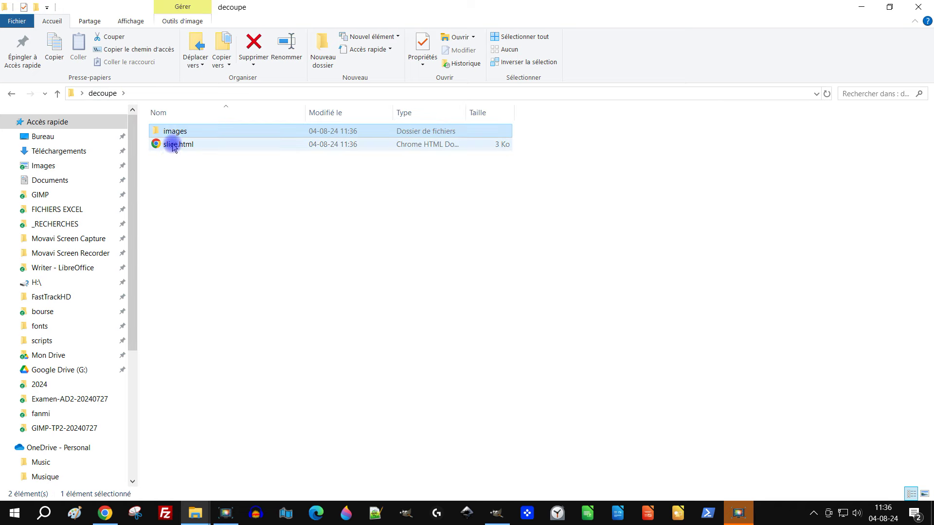
{"action": "left_click", "coordinate": [173, 145]}
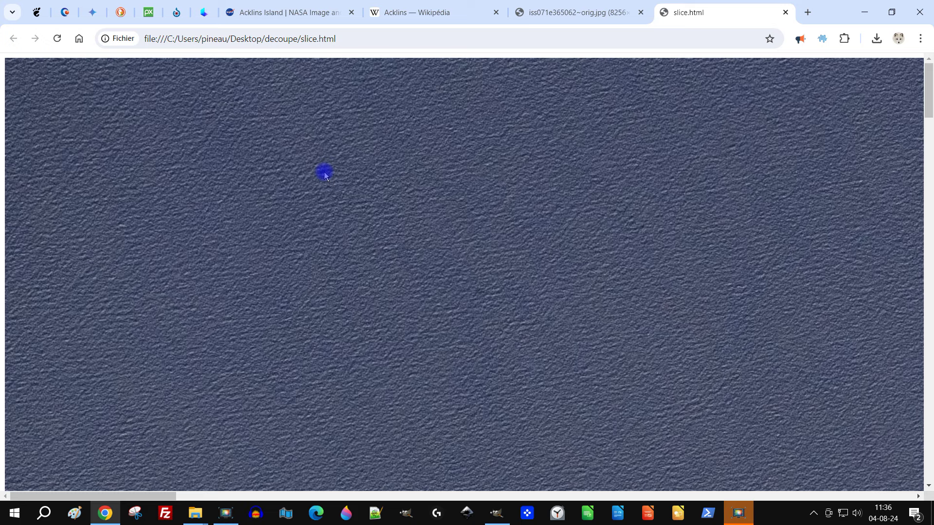
Scroll up and down through the stitched satellite image on the slice.html page.
{"action": "scroll", "coordinate": [325, 175], "scroll_direction": "down", "scroll_amount": 8}
{"action": "scroll", "coordinate": [438, 182], "scroll_direction": "down", "scroll_amount": 8}
{"action": "scroll", "coordinate": [444, 179], "scroll_direction": "down", "scroll_amount": 8}
{"action": "scroll", "coordinate": [442, 202], "scroll_direction": "down", "scroll_amount": 8}
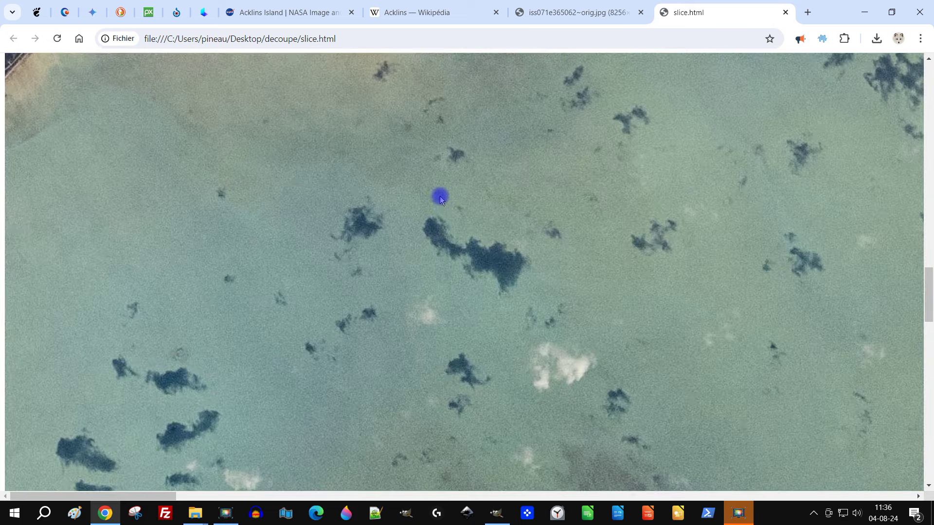
{"action": "scroll", "coordinate": [442, 200], "scroll_direction": "down", "scroll_amount": 5}
{"action": "scroll", "coordinate": [442, 197], "scroll_direction": "down", "scroll_amount": 1}
{"action": "scroll", "coordinate": [415, 199], "scroll_direction": "up", "scroll_amount": 2}
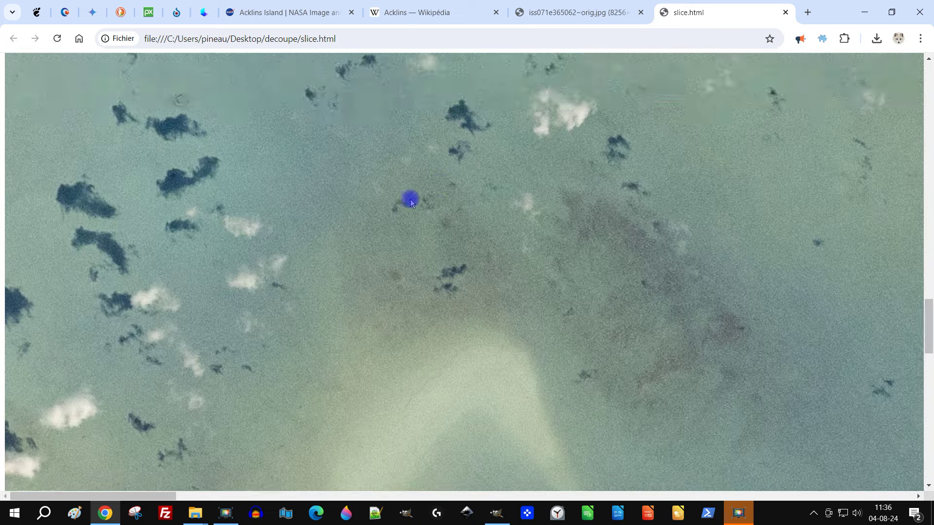
{"action": "scroll", "coordinate": [422, 207], "scroll_direction": "up", "scroll_amount": 8}
{"action": "scroll", "coordinate": [422, 211], "scroll_direction": "down", "scroll_amount": 10}
{"action": "scroll", "coordinate": [422, 216], "scroll_direction": "down", "scroll_amount": 10}
{"action": "scroll", "coordinate": [421, 218], "scroll_direction": "up", "scroll_amount": 5}
{"action": "scroll", "coordinate": [421, 218], "scroll_direction": "down", "scroll_amount": 5}
{"action": "scroll", "coordinate": [419, 216], "scroll_direction": "up", "scroll_amount": 10}
{"action": "scroll", "coordinate": [417, 216], "scroll_direction": "up", "scroll_amount": 10}
{"action": "scroll", "coordinate": [418, 216], "scroll_direction": "up", "scroll_amount": 10}
{"action": "scroll", "coordinate": [418, 215], "scroll_direction": "up", "scroll_amount": 10}
{"action": "scroll", "coordinate": [418, 216], "scroll_direction": "up", "scroll_amount": 5}
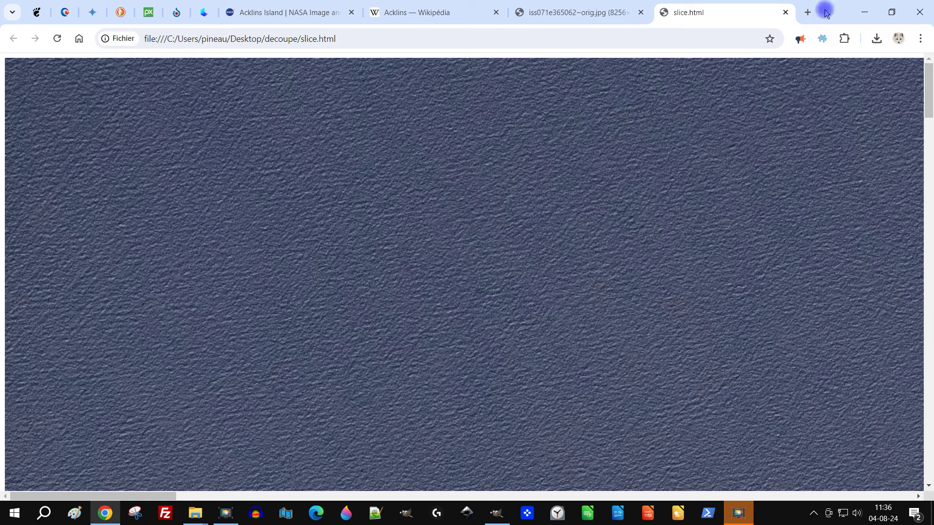
Open slice.html from the decoupe folder in Notepad++ via Éditer avec Notepad++.
{"action": "left_click", "coordinate": [864, 13]}
{"action": "right_click", "coordinate": [187, 144]}
{"action": "left_click", "coordinate": [125, 169]}
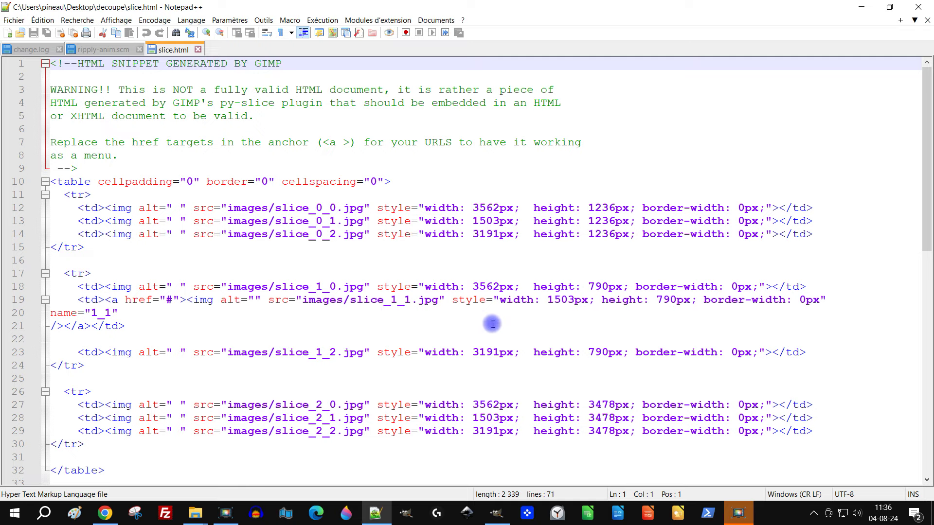
Change the table cellspacing on line 10 from 0 to 5 and save slice.html.
{"action": "scroll", "coordinate": [725, 318], "scroll_direction": "down", "scroll_amount": 3}
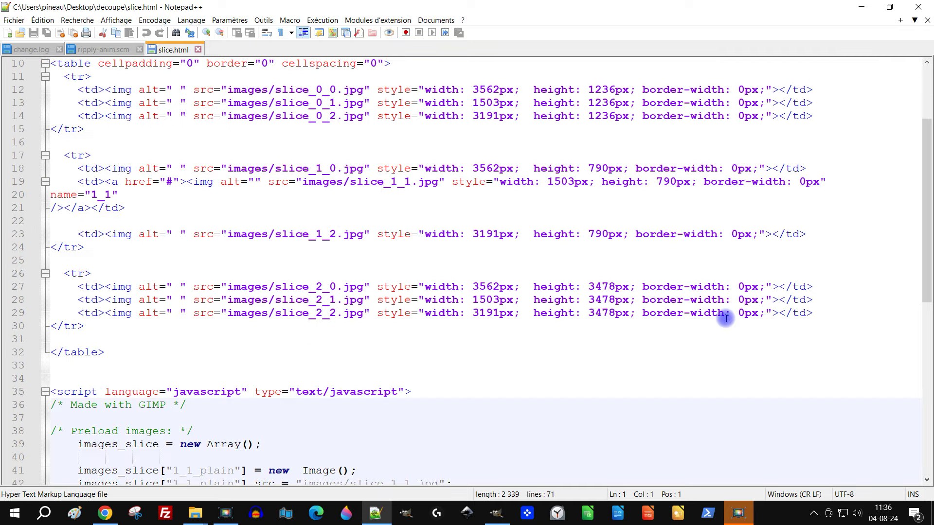
{"action": "scroll", "coordinate": [726, 318], "scroll_direction": "down", "scroll_amount": 3}
{"action": "scroll", "coordinate": [726, 318], "scroll_direction": "up", "scroll_amount": 6}
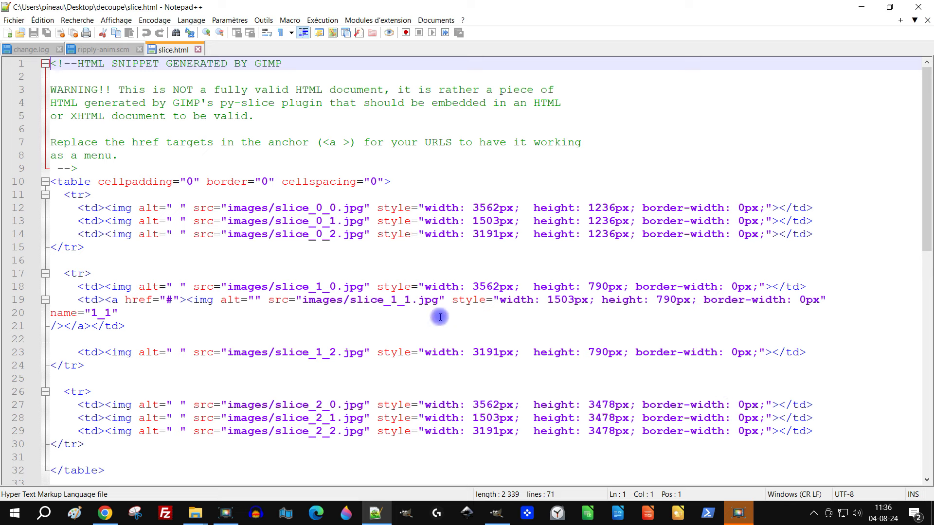
{"action": "left_click_drag", "start_coordinate": [371, 179], "coordinate": [377, 179]}
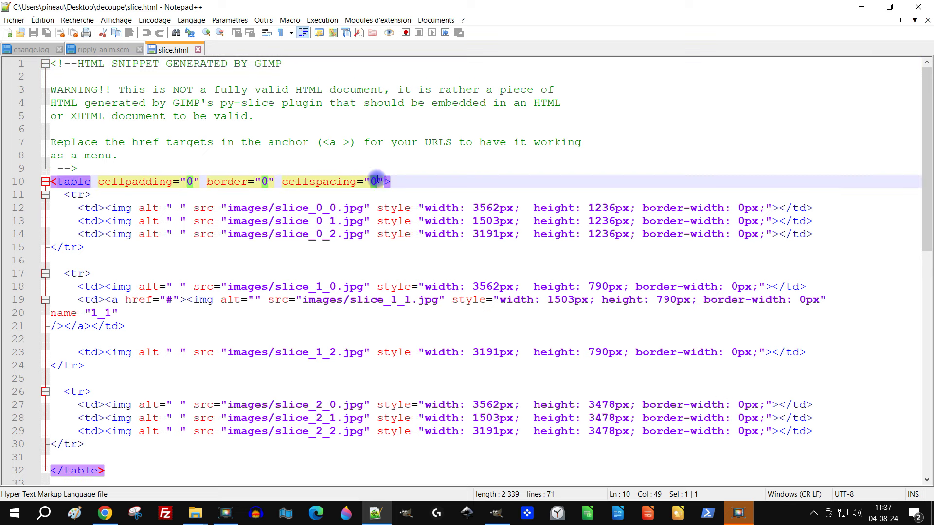
{"action": "type", "text": "5"}
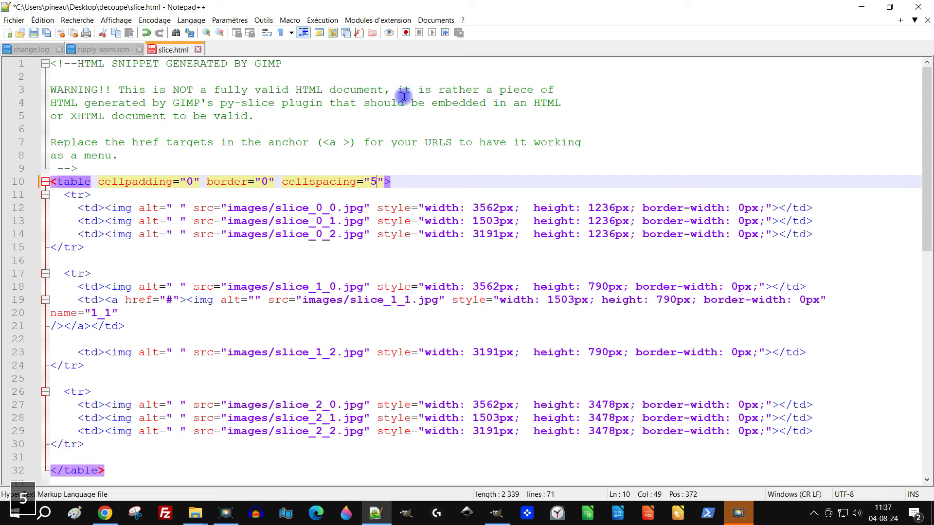
{"action": "left_click", "coordinate": [47, 32]}
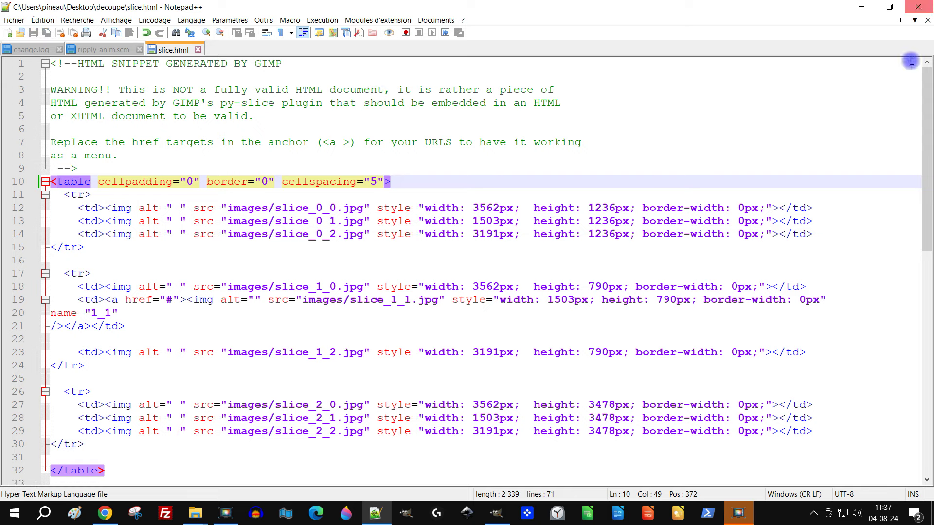
{"action": "left_click", "coordinate": [861, 7]}
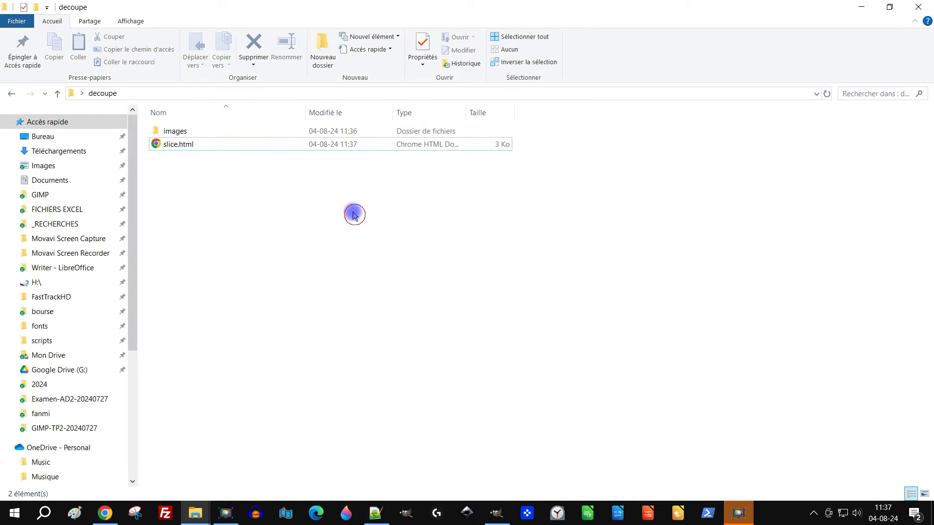
Open the edited slice.html in Chrome and scroll through the gapped tiles.
{"action": "double_click", "coordinate": [174, 144]}
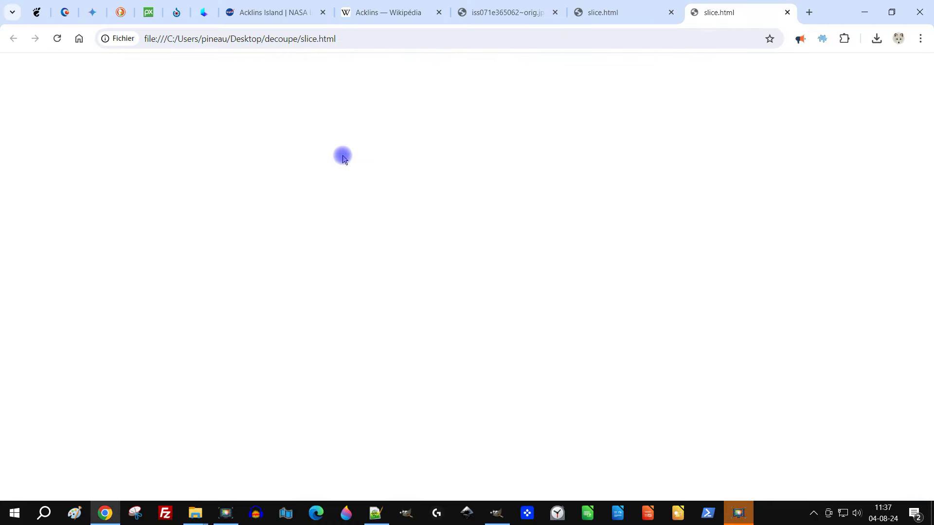
{"action": "scroll", "coordinate": [587, 235], "scroll_direction": "down", "scroll_amount": 5}
{"action": "scroll", "coordinate": [598, 214], "scroll_direction": "down", "scroll_amount": 5}
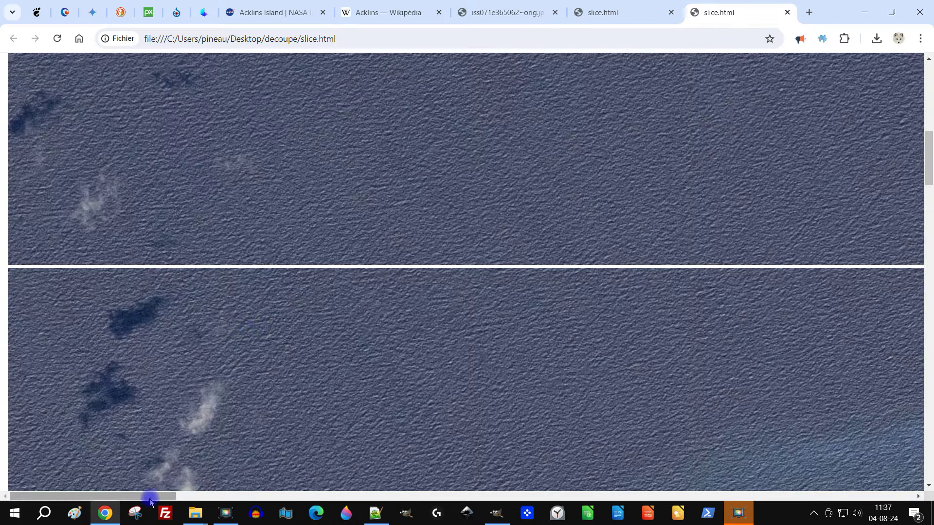
{"action": "left_click_drag", "start_coordinate": [150, 496], "coordinate": [493, 521]}
{"action": "scroll", "coordinate": [630, 395], "scroll_direction": "down", "scroll_amount": 5}
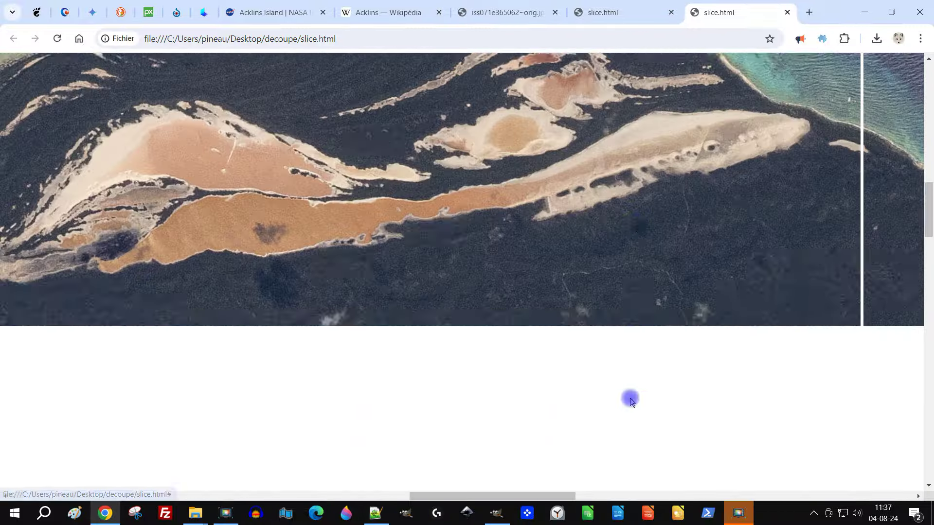
{"action": "scroll", "coordinate": [629, 395], "scroll_direction": "down", "scroll_amount": 5}
{"action": "scroll", "coordinate": [624, 379], "scroll_direction": "down", "scroll_amount": 3}
{"action": "scroll", "coordinate": [624, 379], "scroll_direction": "down", "scroll_amount": 3}
{"action": "scroll", "coordinate": [624, 378], "scroll_direction": "down", "scroll_amount": 5}
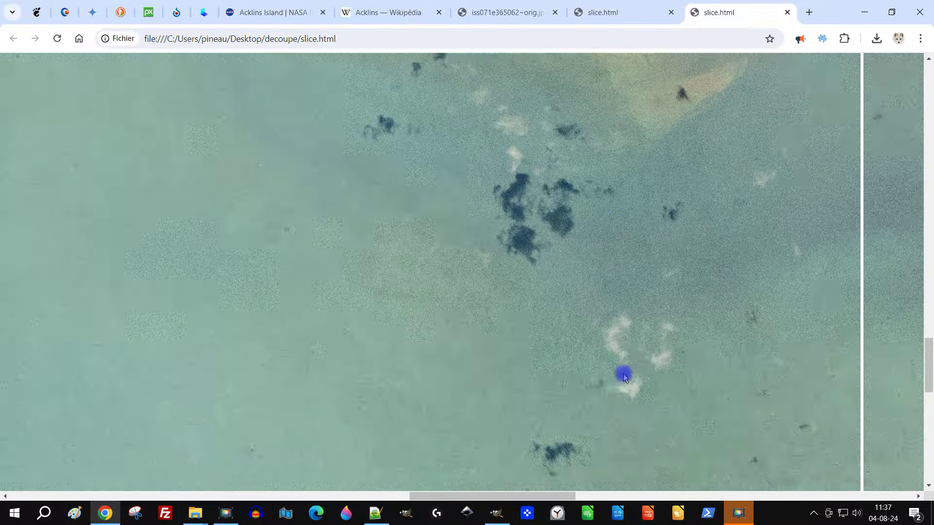
{"action": "scroll", "coordinate": [617, 360], "scroll_direction": "down", "scroll_amount": 5}
{"action": "scroll", "coordinate": [611, 347], "scroll_direction": "down", "scroll_amount": 3}
{"action": "scroll", "coordinate": [605, 343], "scroll_direction": "down", "scroll_amount": 3}
{"action": "scroll", "coordinate": [602, 340], "scroll_direction": "up", "scroll_amount": 5}
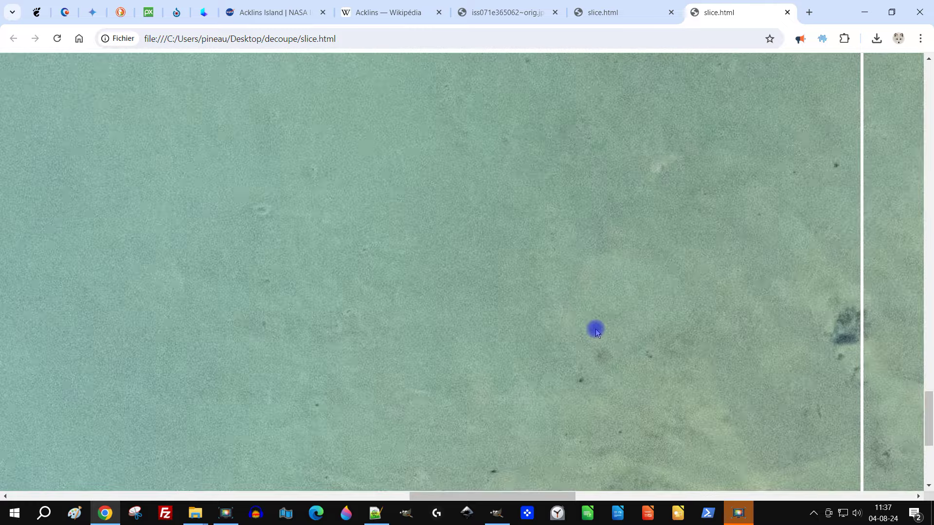
{"action": "scroll", "coordinate": [596, 329], "scroll_direction": "up", "scroll_amount": 10}
{"action": "scroll", "coordinate": [592, 294], "scroll_direction": "up", "scroll_amount": 10}
{"action": "scroll", "coordinate": [588, 267], "scroll_direction": "up", "scroll_amount": 10}
{"action": "scroll", "coordinate": [584, 248], "scroll_direction": "up", "scroll_amount": 10}
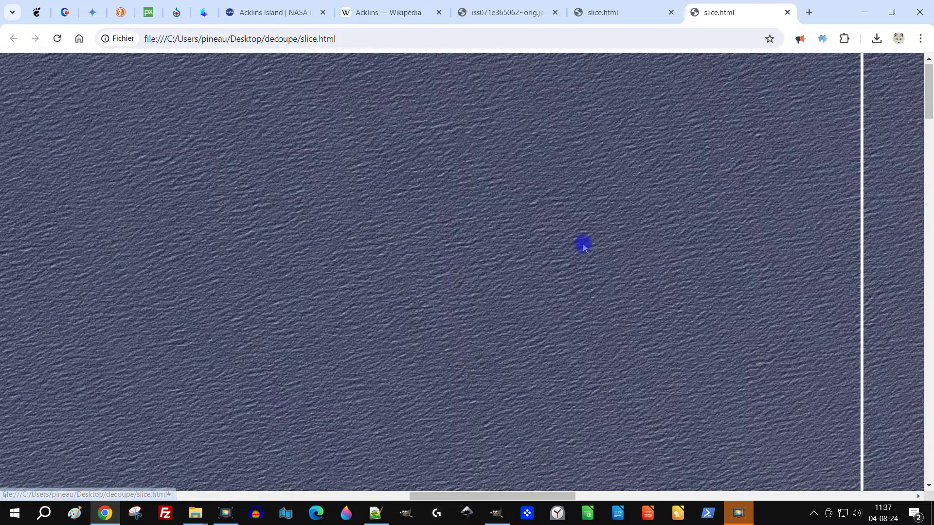
Zoom the original NASA image tab to full size and back to fit for comparison.
{"action": "left_click", "coordinate": [508, 10]}
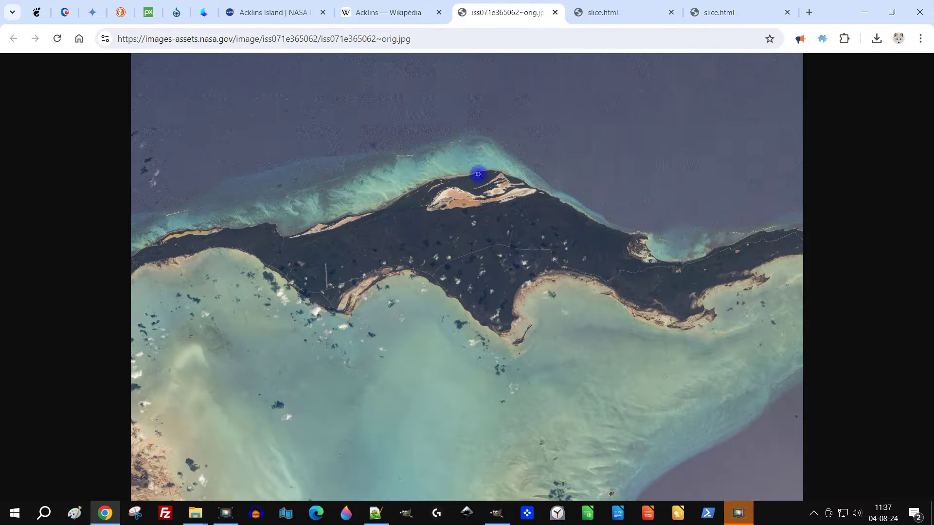
{"action": "left_click", "coordinate": [454, 212]}
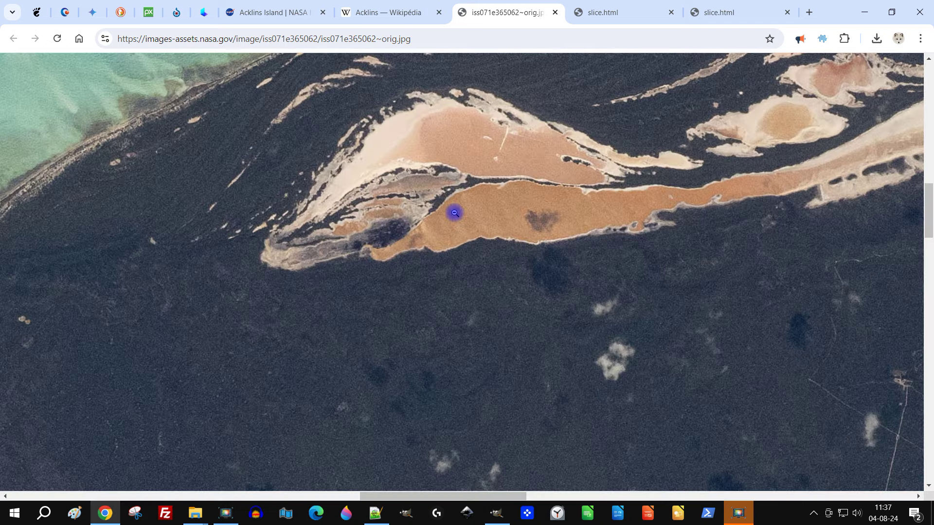
{"action": "scroll", "coordinate": [454, 212], "scroll_direction": "up", "scroll_amount": 4}
{"action": "scroll", "coordinate": [463, 202], "scroll_direction": "up", "scroll_amount": 3}
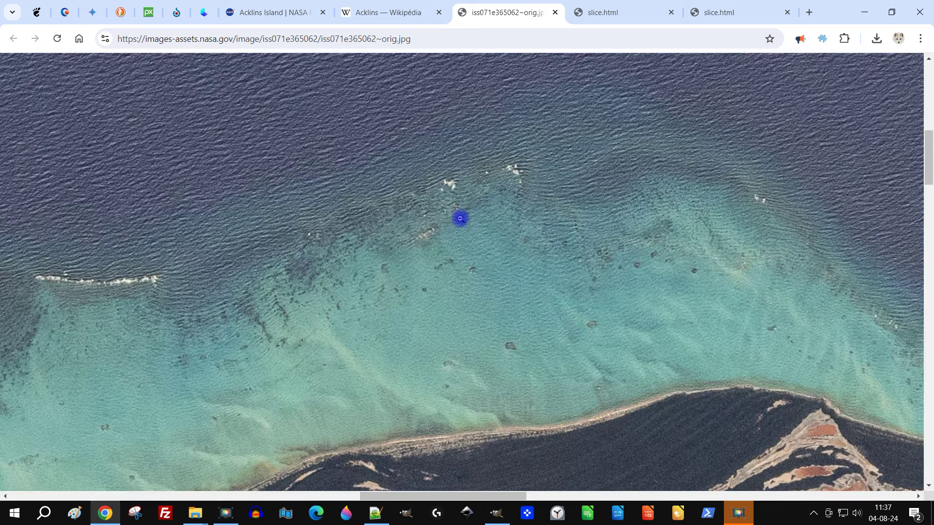
{"action": "left_click", "coordinate": [460, 218]}
Close both slice.html tabs and minimize Chrome.
{"action": "left_click", "coordinate": [704, 10]}
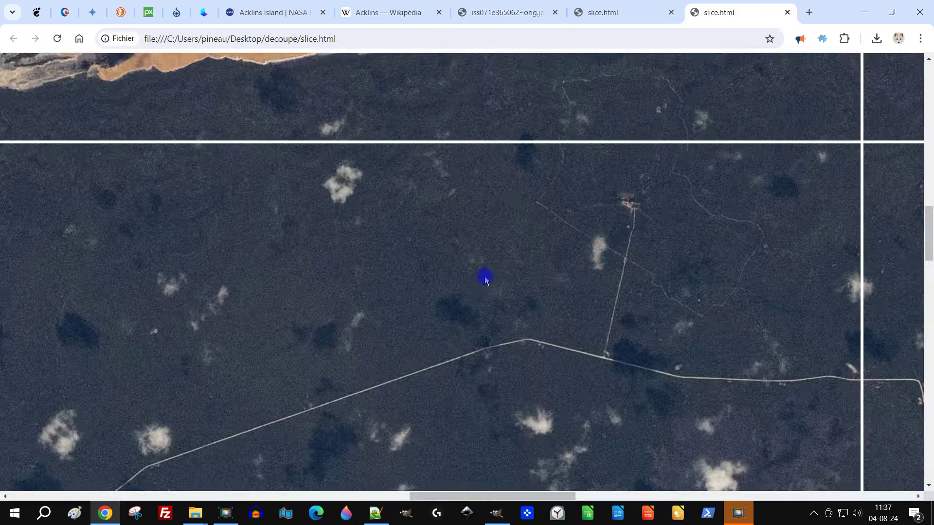
{"action": "scroll", "coordinate": [486, 275], "scroll_direction": "down", "scroll_amount": 5}
{"action": "scroll", "coordinate": [476, 272], "scroll_direction": "down", "scroll_amount": 5}
{"action": "scroll", "coordinate": [474, 271], "scroll_direction": "down", "scroll_amount": 5}
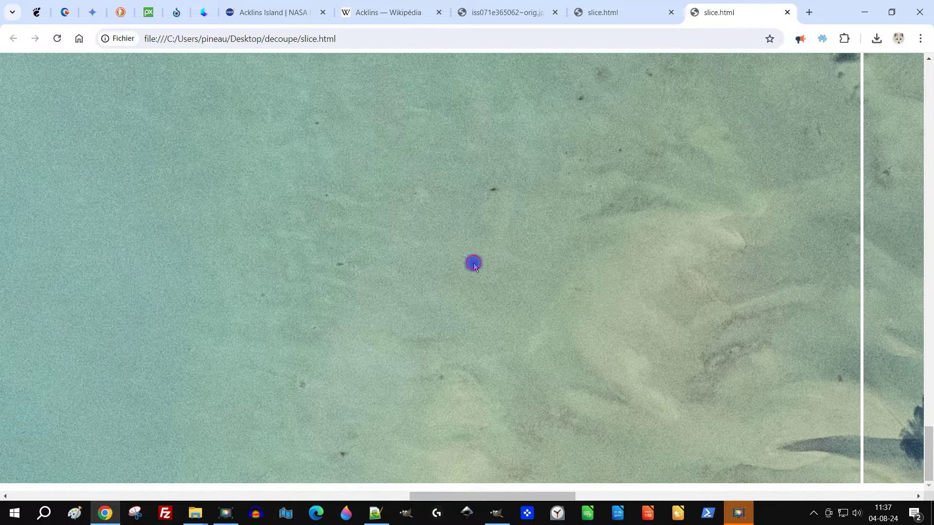
{"action": "left_click", "coordinate": [787, 13]}
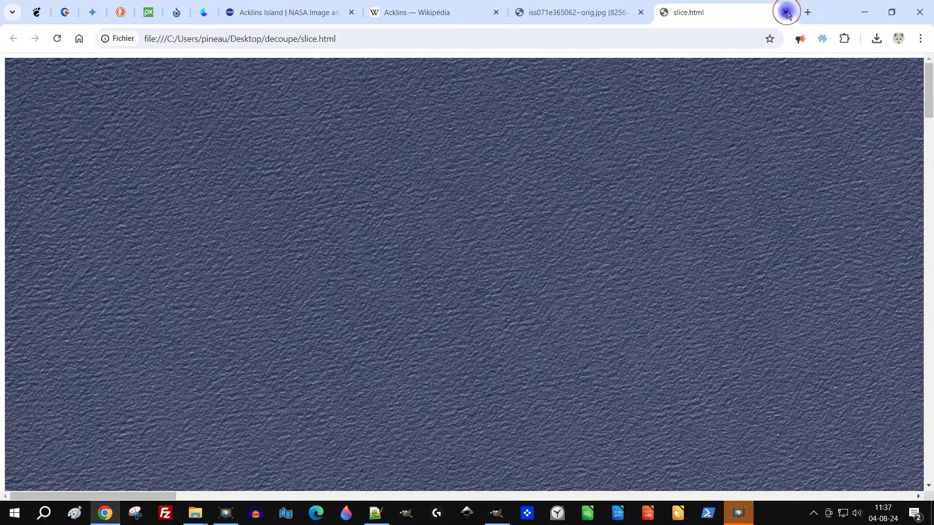
{"action": "left_click", "coordinate": [787, 12]}
{"action": "left_click", "coordinate": [864, 13]}
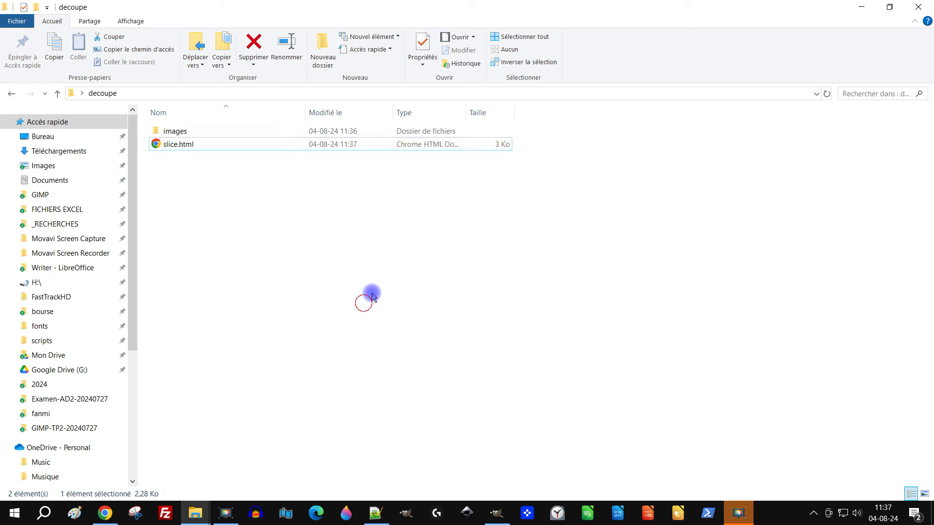
Open the images folder and view tile slice_1_1.jpg in Photos.
{"action": "double_click", "coordinate": [181, 131]}
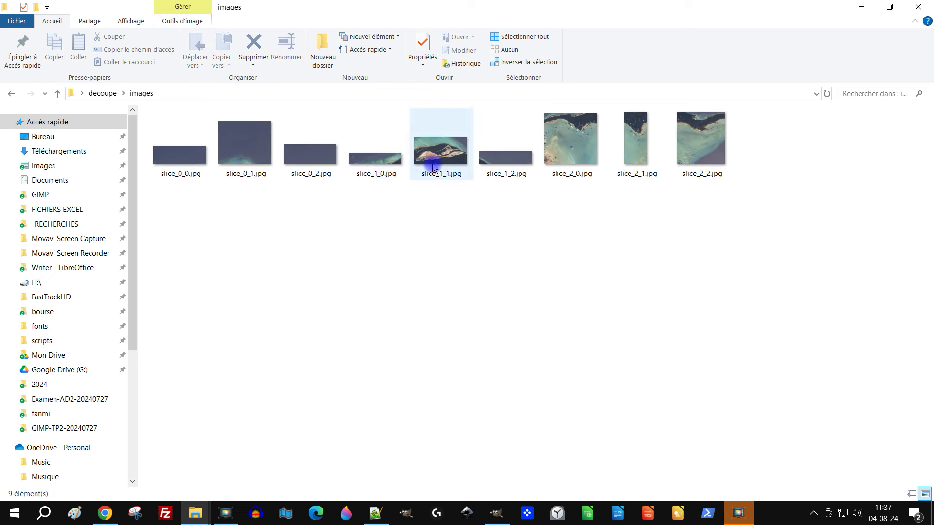
{"action": "left_click", "coordinate": [446, 153]}
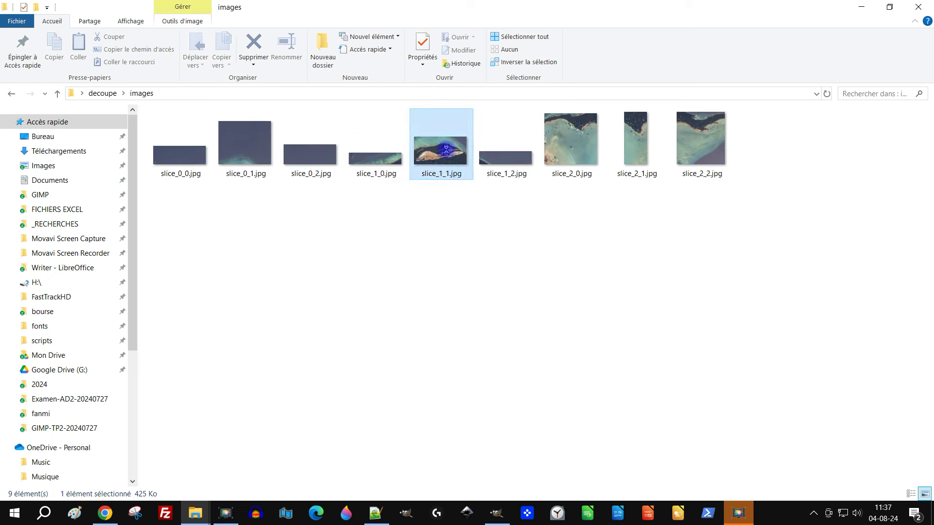
{"action": "left_click_drag", "start_coordinate": [448, 158], "coordinate": [139, 514]}
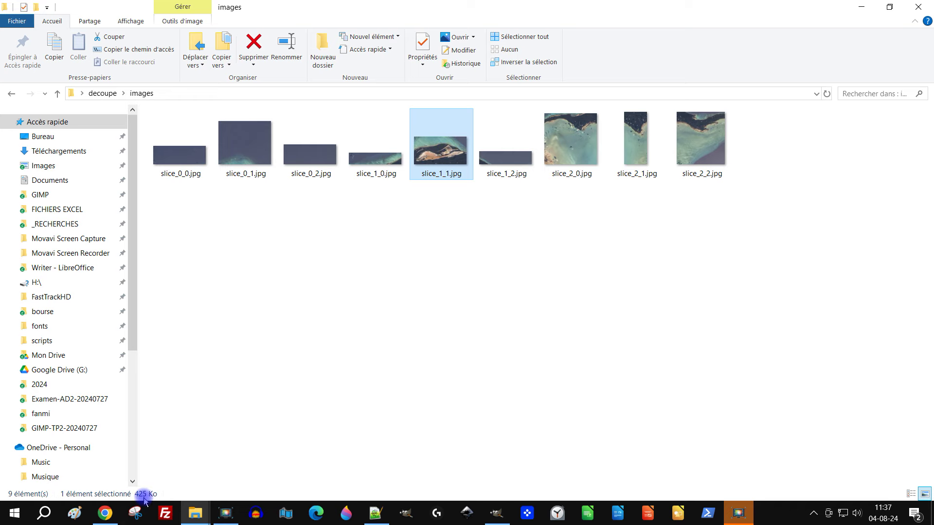
{"action": "double_click", "coordinate": [453, 154]}
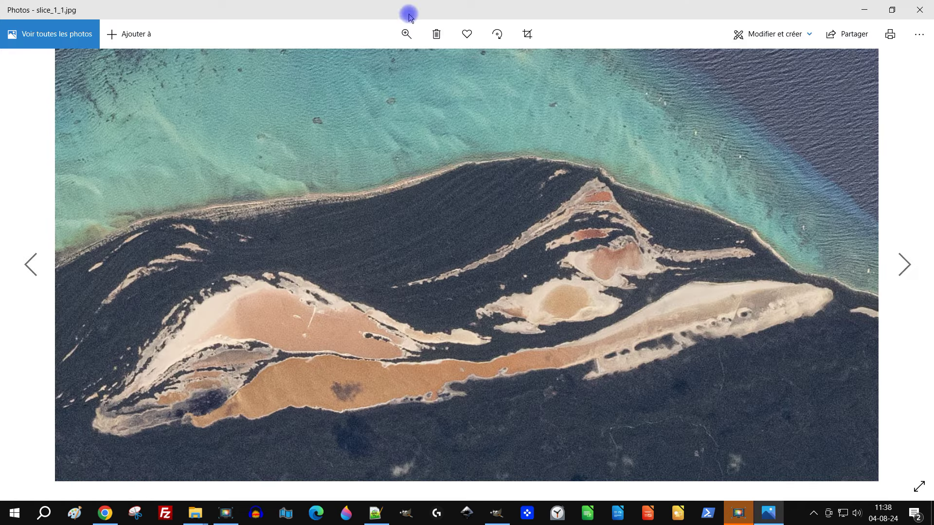
Zoom into slice_1_1.jpg, pan to the lagoon shore and sandbar, then close it.
{"action": "left_click", "coordinate": [406, 34]}
{"action": "left_click", "coordinate": [351, 70]}
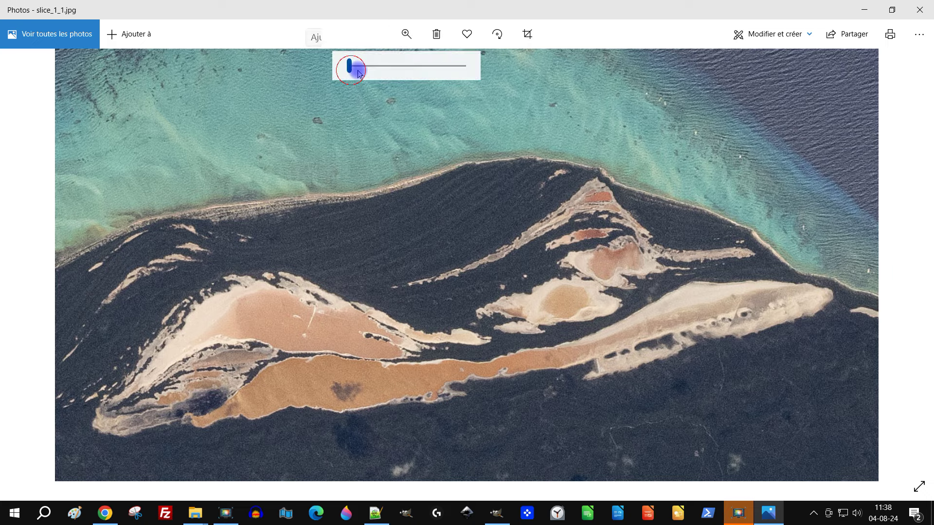
{"action": "left_click_drag", "start_coordinate": [357, 72], "coordinate": [419, 69]}
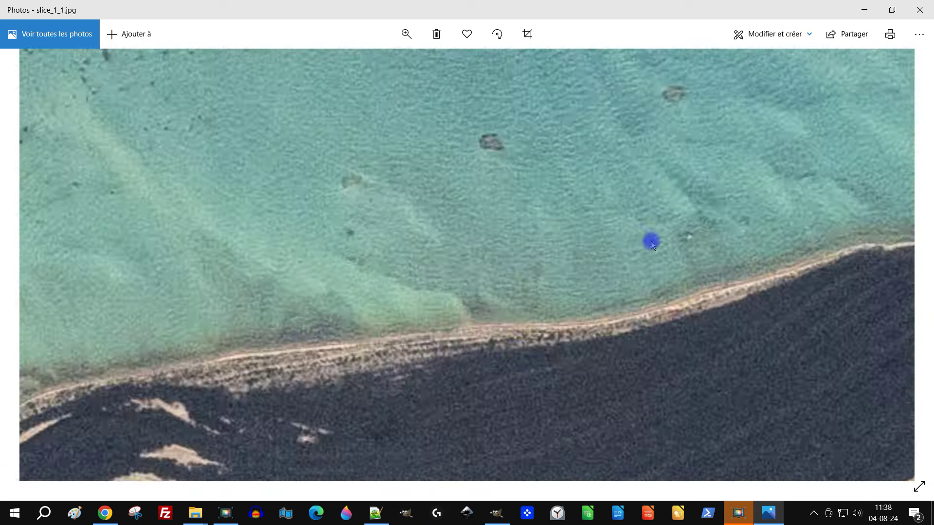
{"action": "mouse_move", "coordinate": [650, 242]}
{"action": "left_mouse_down"}
{"action": "mouse_move", "coordinate": [515, 275]}
{"action": "mouse_move", "coordinate": [600, 306]}
{"action": "mouse_move", "coordinate": [535, 255]}
{"action": "left_mouse_up"}
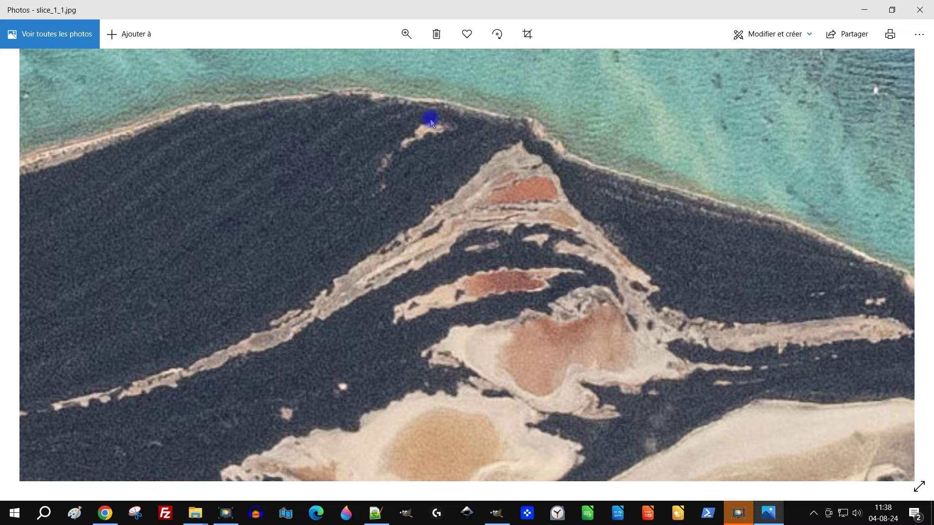
{"action": "left_click", "coordinate": [917, 12]}
Open slice_2_0.jpg, zoom and pan across the runway and coastline, then close Photos.
{"action": "double_click", "coordinate": [562, 140]}
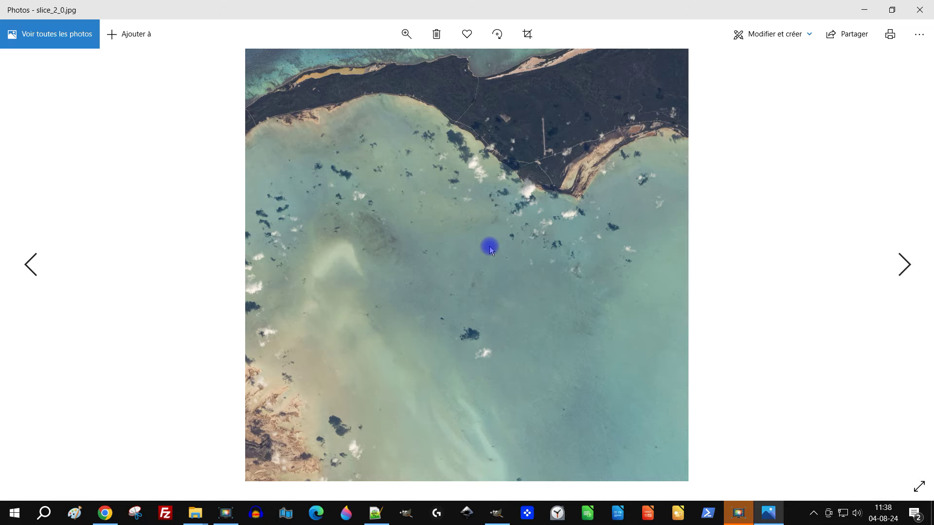
{"action": "left_click", "coordinate": [406, 33]}
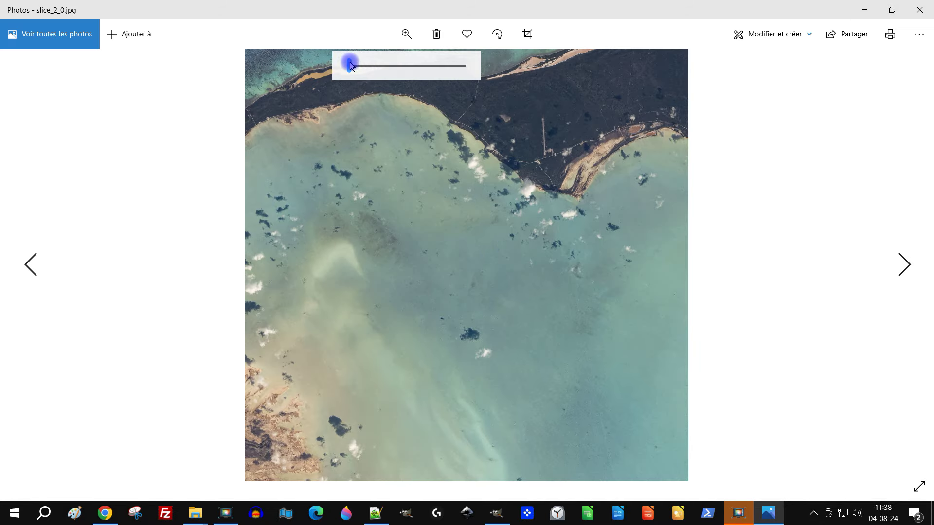
{"action": "left_click_drag", "start_coordinate": [350, 65], "coordinate": [375, 65]}
{"action": "left_click_drag", "start_coordinate": [649, 133], "coordinate": [325, 383]}
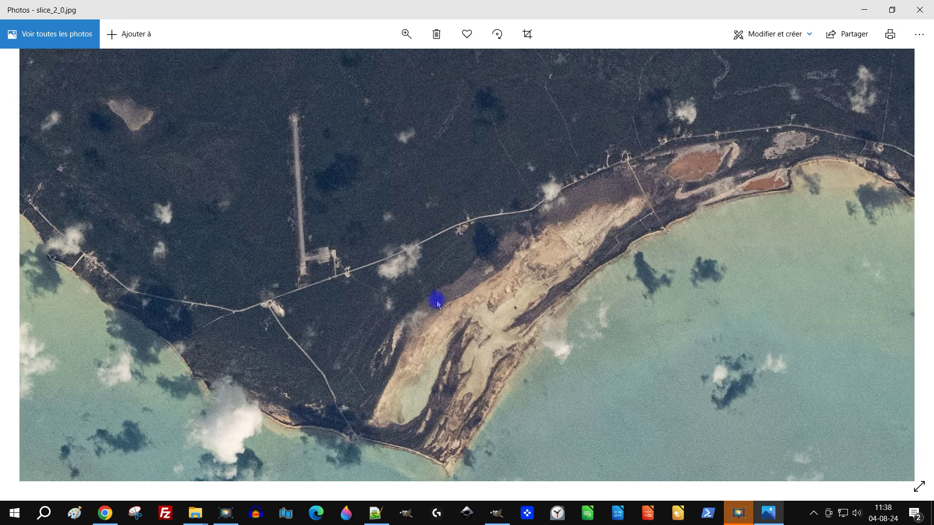
{"action": "left_click_drag", "start_coordinate": [363, 319], "coordinate": [169, 217]}
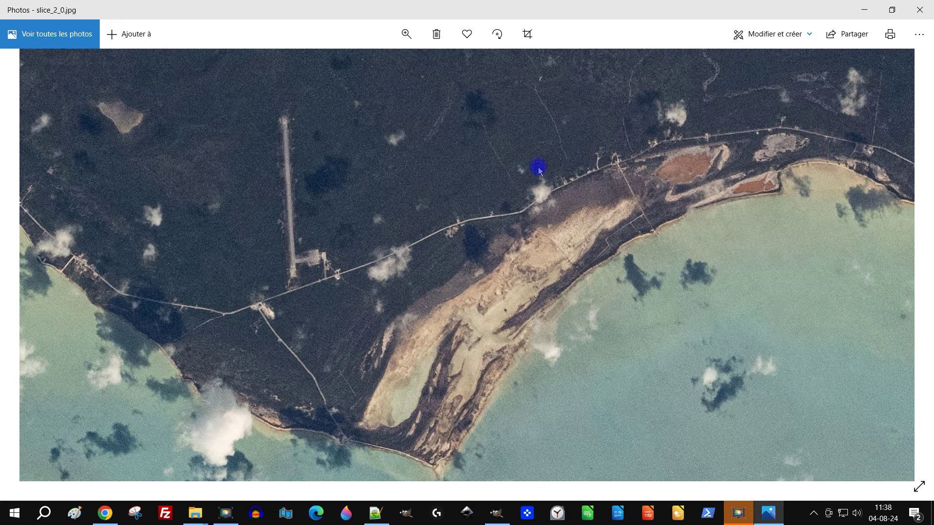
{"action": "left_click", "coordinate": [919, 9]}
{"action": "left_click", "coordinate": [621, 229]}
{"action": "key", "text": "alt+Tab"}
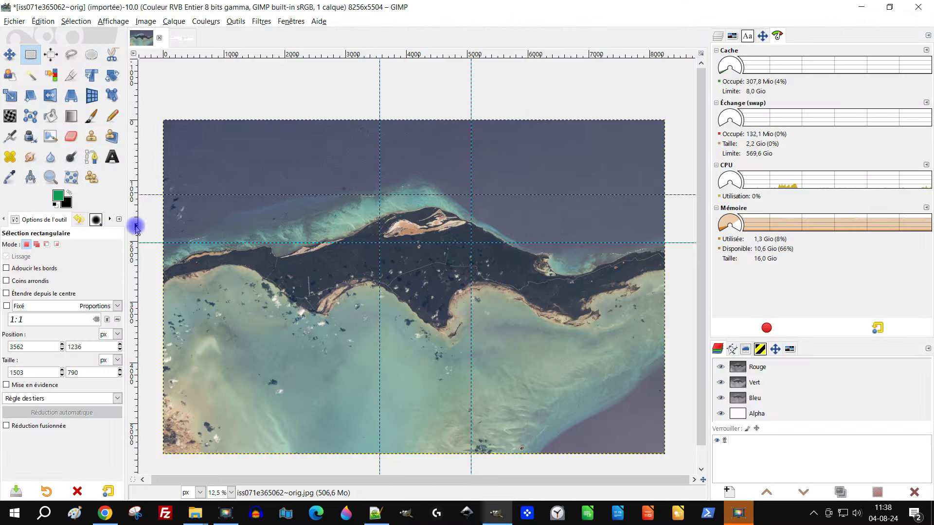
Add vertical guides at 2872 px and 1520 px and a horizontal guide at 3360 px.
{"action": "left_click_drag", "start_coordinate": [136, 231], "coordinate": [336, 325]}
{"action": "left_click_drag", "start_coordinate": [136, 296], "coordinate": [277, 338]}
{"action": "left_click_drag", "start_coordinate": [299, 55], "coordinate": [353, 326]}
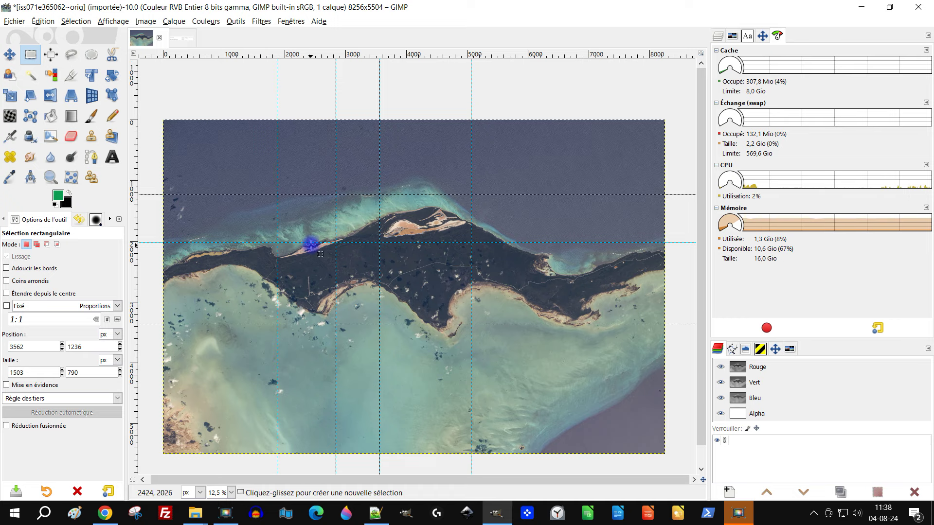
With the Move tool, lower the middle horizontal guide and drag two vertical guides off.
{"action": "left_click", "coordinate": [11, 55]}
{"action": "left_click", "coordinate": [56, 243]}
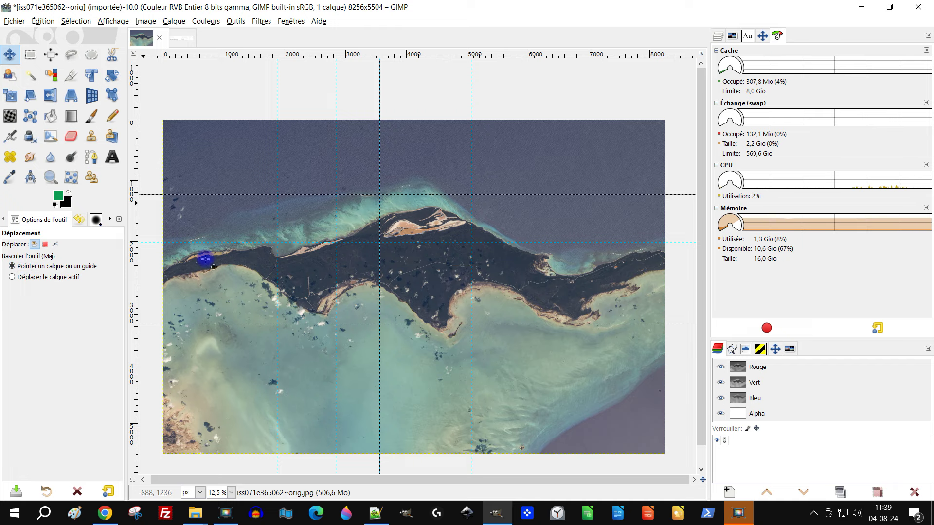
{"action": "left_click_drag", "start_coordinate": [316, 244], "coordinate": [316, 268]}
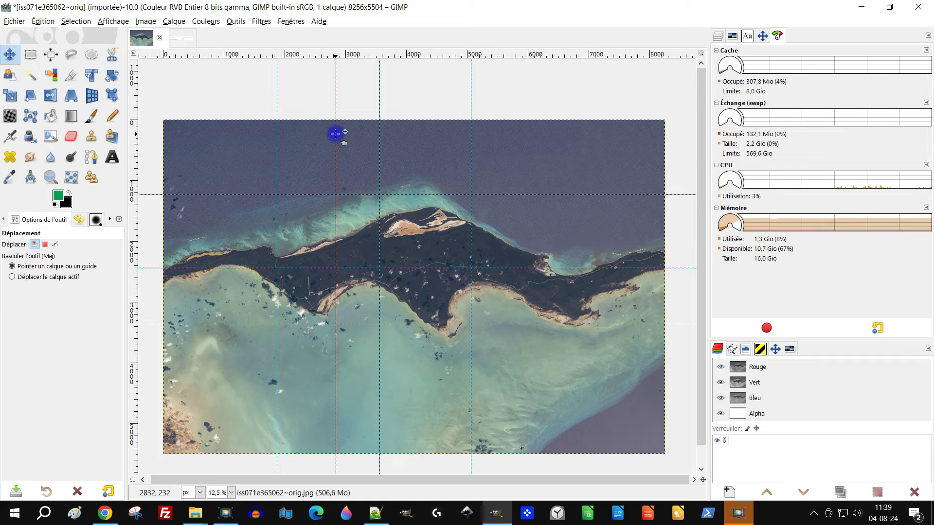
{"action": "left_click_drag", "start_coordinate": [380, 122], "coordinate": [20, 117]}
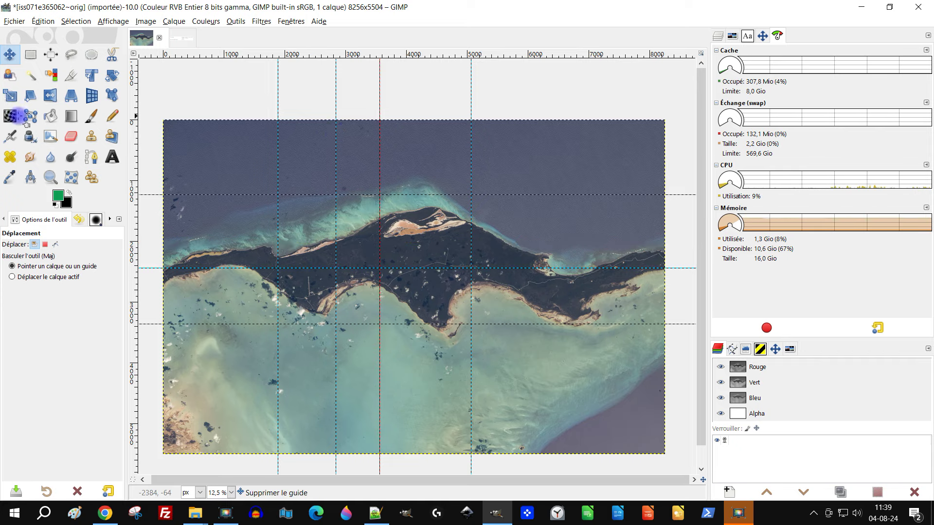
{"action": "left_click_drag", "start_coordinate": [476, 130], "coordinate": [108, 141]}
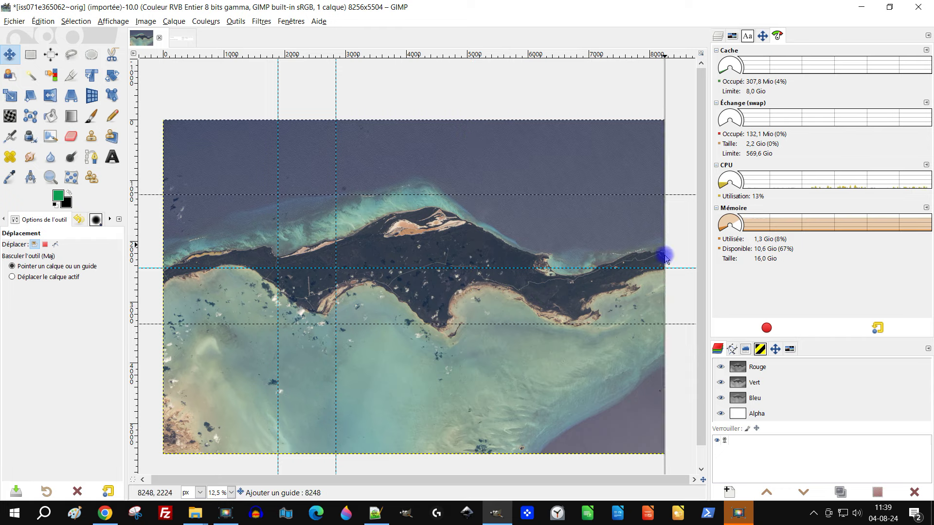
Add a right-side vertical guide and several horizontal guides to complete the denser grid.
{"action": "left_click_drag", "start_coordinate": [134, 236], "coordinate": [549, 260]}
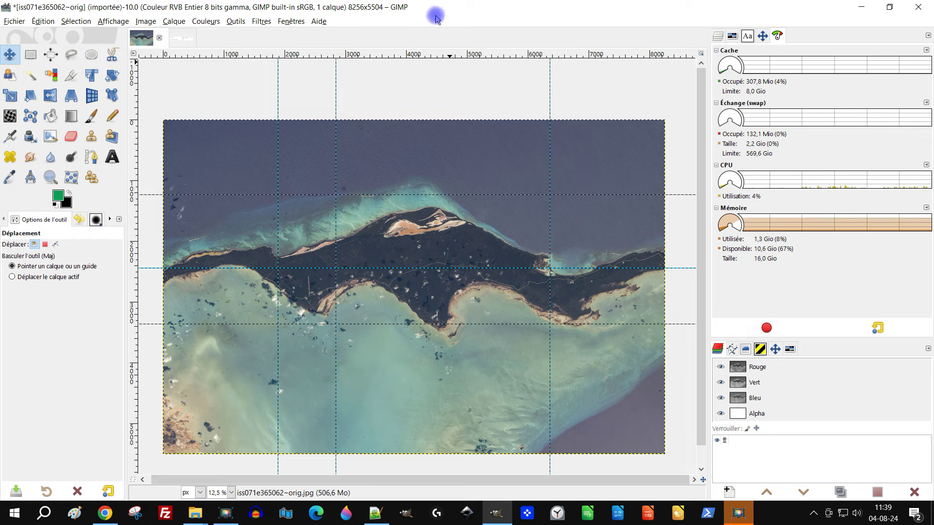
{"action": "left_click_drag", "start_coordinate": [422, 54], "coordinate": [462, 392]}
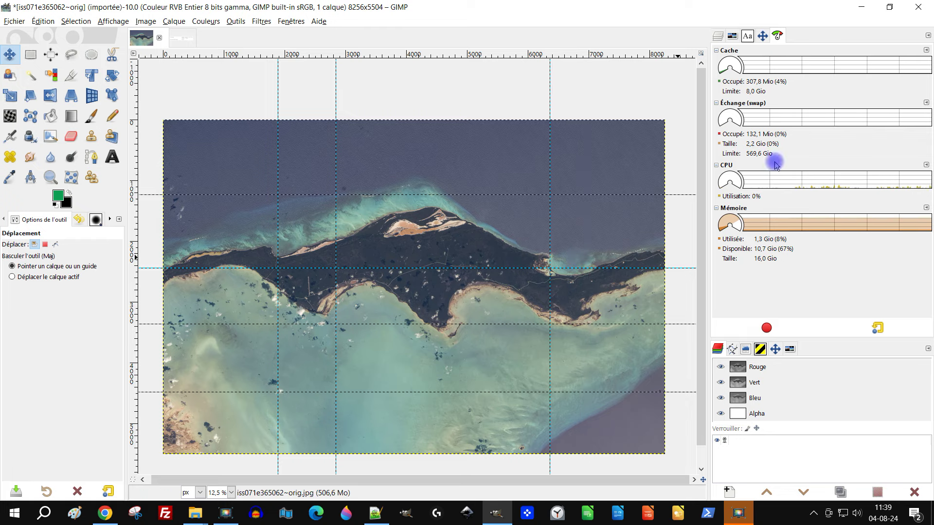
{"action": "left_click_drag", "start_coordinate": [384, 55], "coordinate": [413, 157]}
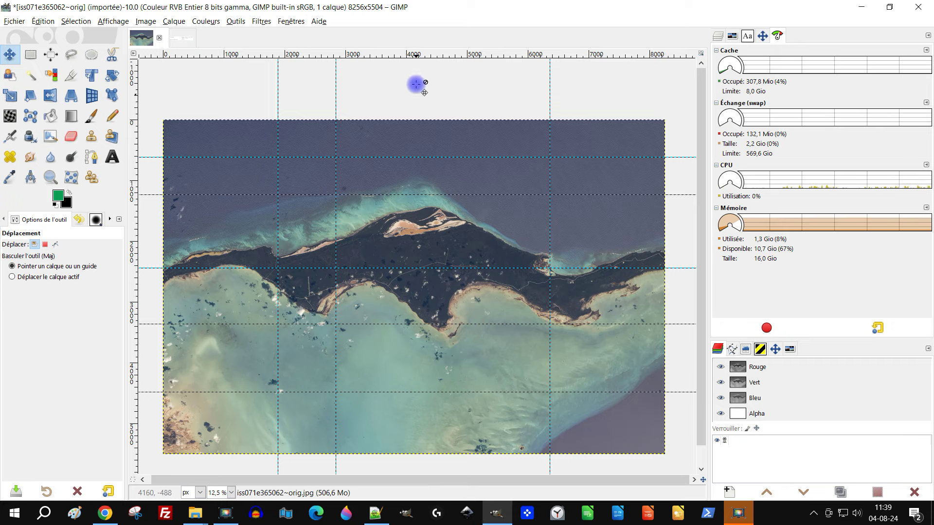
{"action": "left_click_drag", "start_coordinate": [415, 57], "coordinate": [444, 361]}
{"action": "left_click_drag", "start_coordinate": [450, 314], "coordinate": [448, 426]}
{"action": "left_click_drag", "start_coordinate": [138, 250], "coordinate": [211, 294]}
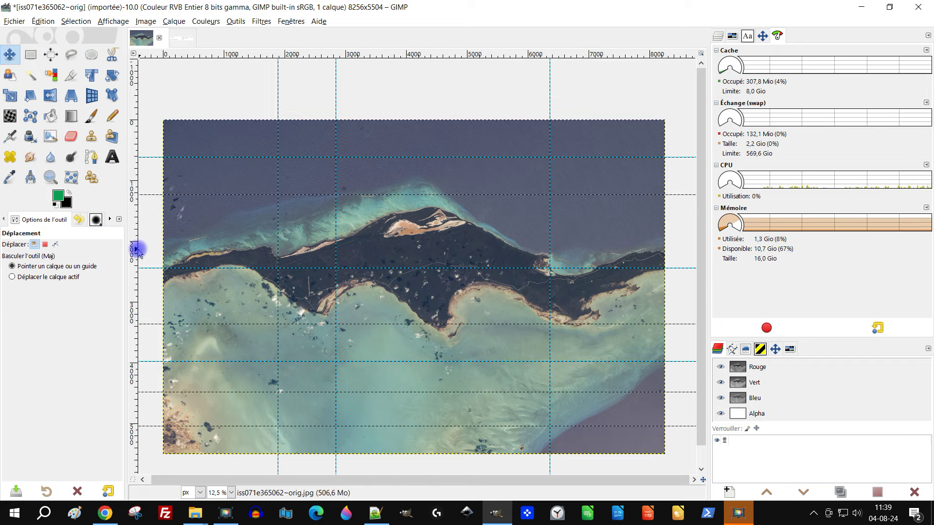
{"action": "left_click", "coordinate": [63, 453]}
{"action": "right_click", "coordinate": [145, 293]}
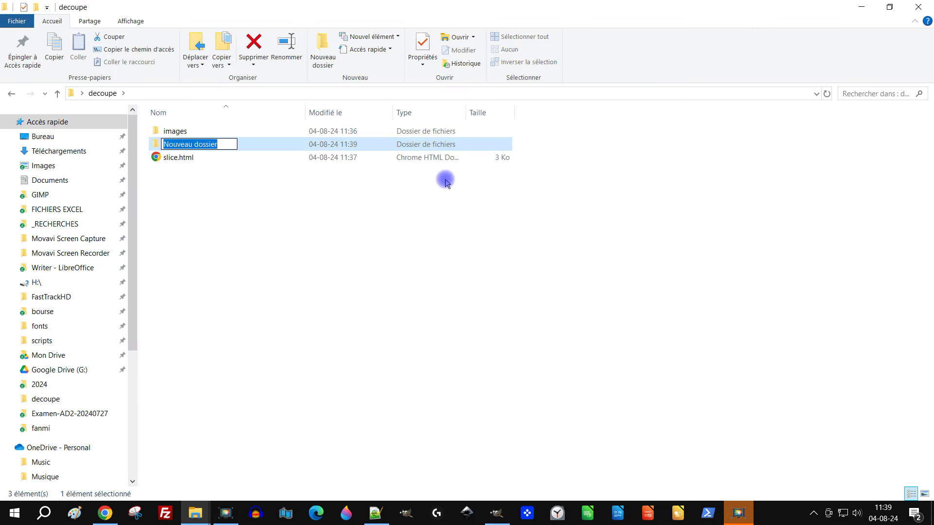
Name the new folder version1 and move the images folder and slice.html into it.
{"action": "type", "text": "versio"}
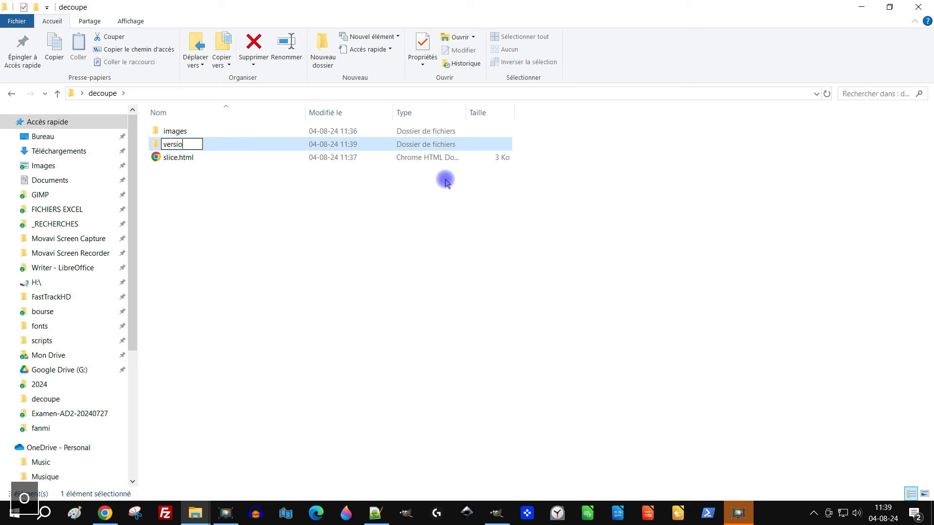
{"action": "type", "text": "n1"}
{"action": "key", "text": "Return"}
{"action": "key", "text": "ctrl+a"}
{"action": "left_click_drag", "start_coordinate": [178, 157], "coordinate": [185, 144]}
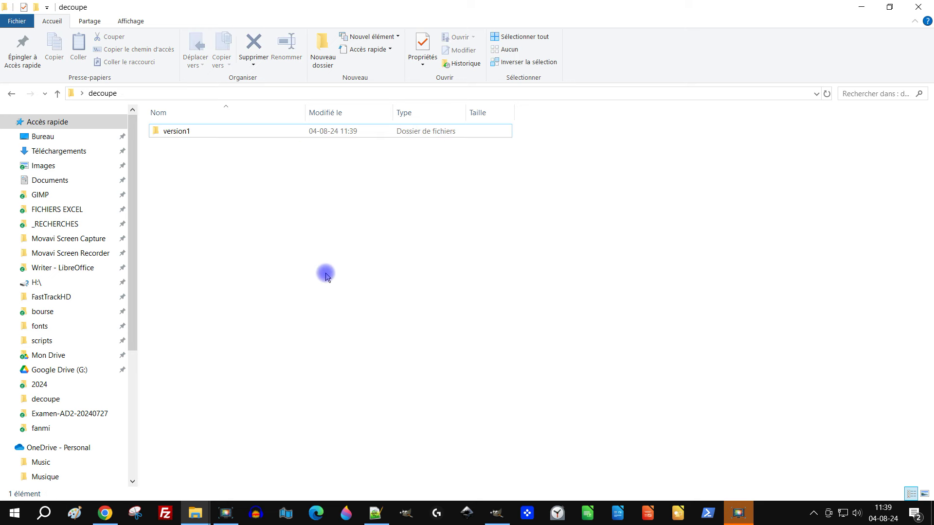
{"action": "left_click", "coordinate": [496, 513]}
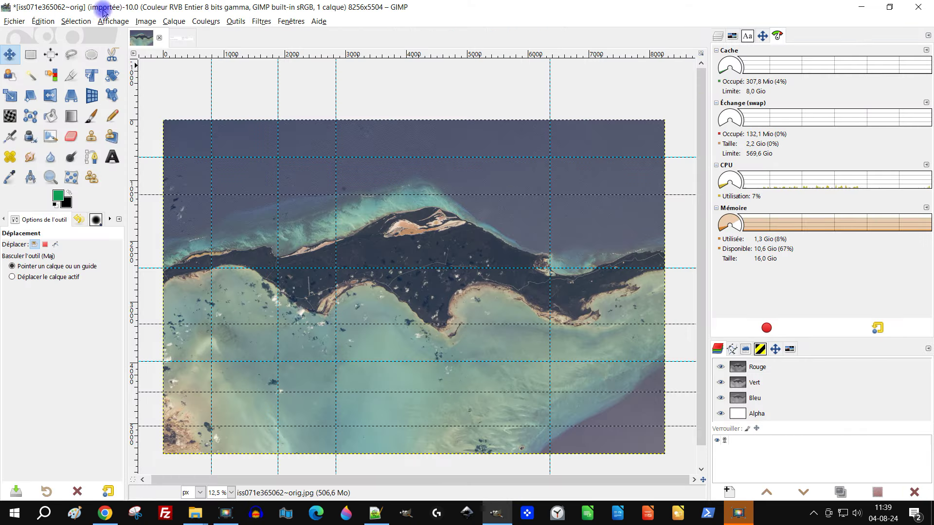
Run Filtres > Web > Tranche with table spacing 2 to export tiles and HTML.
{"action": "left_click", "coordinate": [261, 22]}
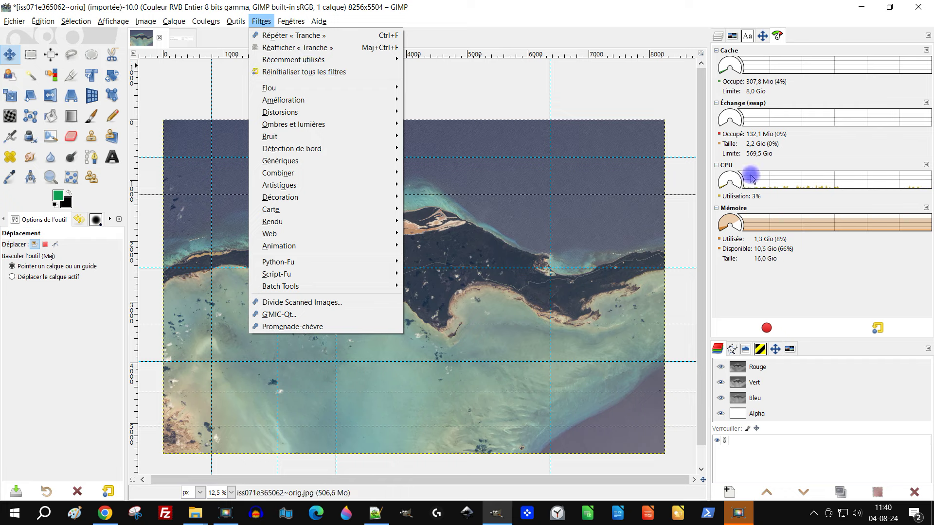
{"action": "mouse_move", "coordinate": [269, 233]}
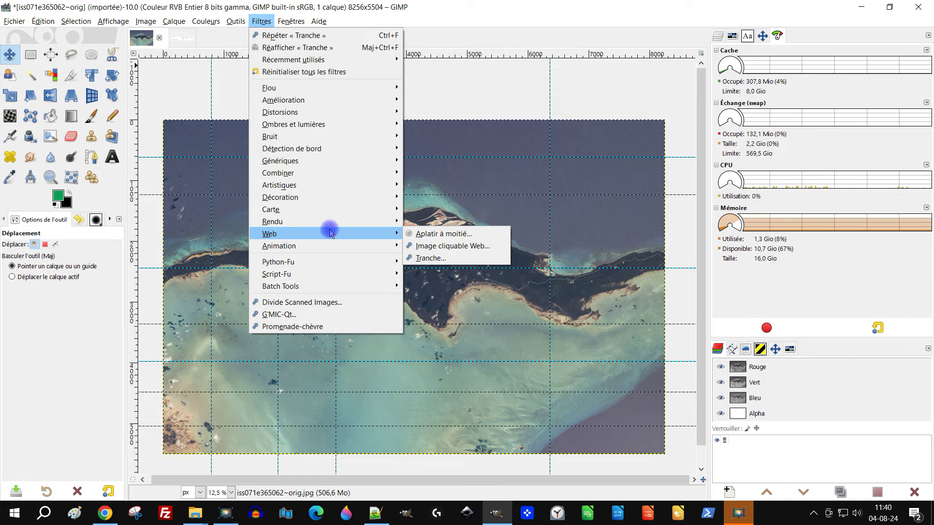
{"action": "left_click", "coordinate": [445, 261]}
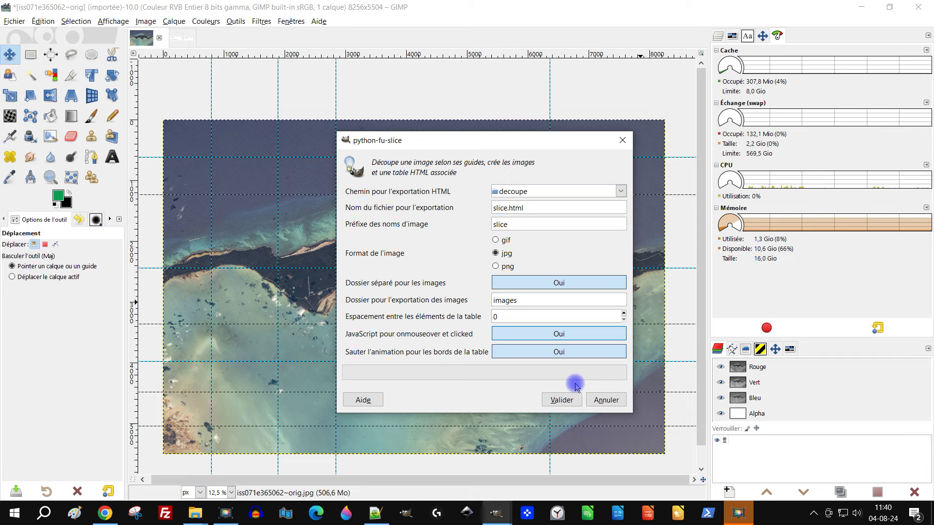
{"action": "double_click", "coordinate": [502, 318]}
{"action": "type", "text": "2"}
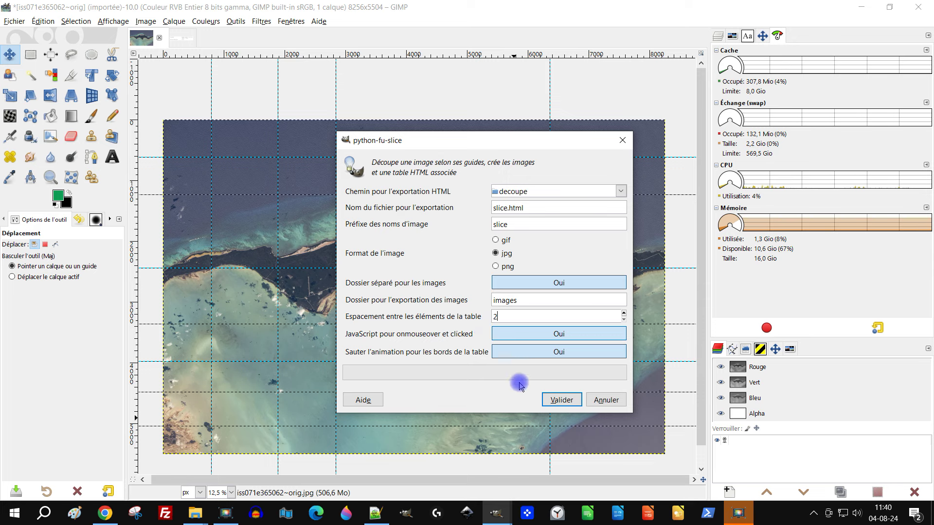
{"action": "left_click", "coordinate": [560, 400]}
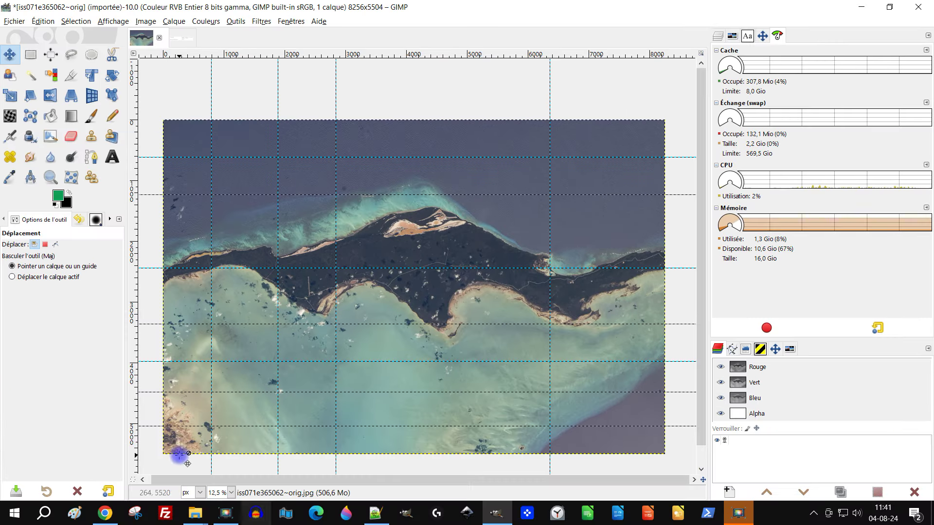
{"action": "mouse_move", "coordinate": [195, 514]}
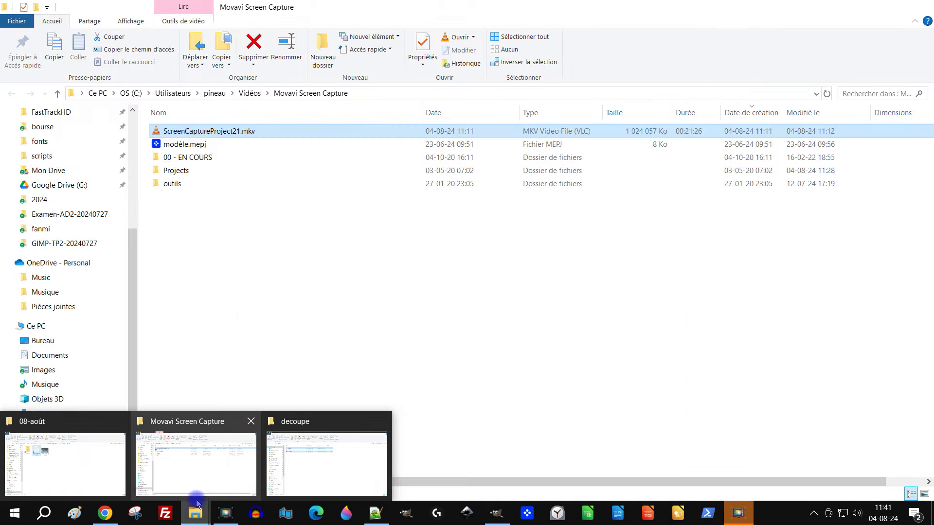
Open the regenerated slice.html in the browser and scroll through the tiled page.
{"action": "left_click", "coordinate": [274, 471]}
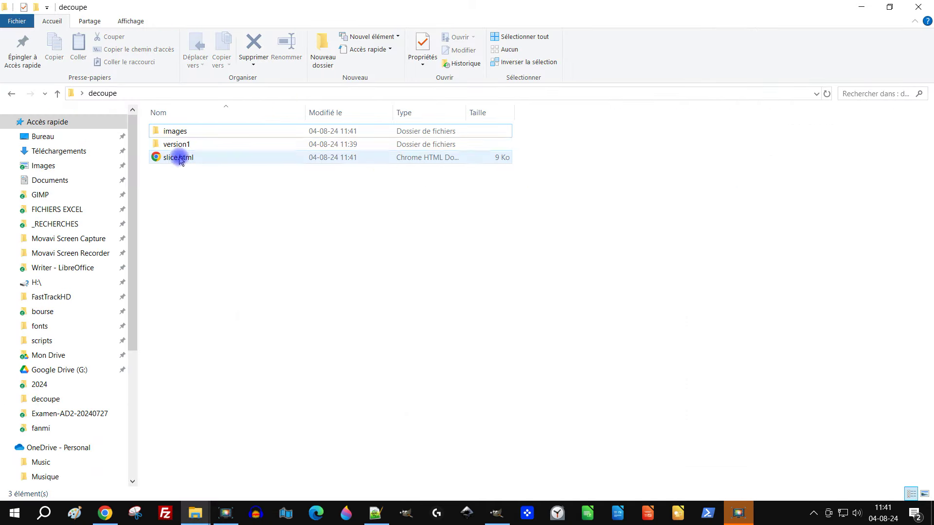
{"action": "double_click", "coordinate": [179, 158]}
{"action": "scroll", "coordinate": [489, 291], "scroll_direction": "down", "scroll_amount": 9}
{"action": "scroll", "coordinate": [511, 288], "scroll_direction": "down", "scroll_amount": 9}
{"action": "scroll", "coordinate": [520, 284], "scroll_direction": "down", "scroll_amount": 9}
{"action": "scroll", "coordinate": [521, 273], "scroll_direction": "down", "scroll_amount": 9}
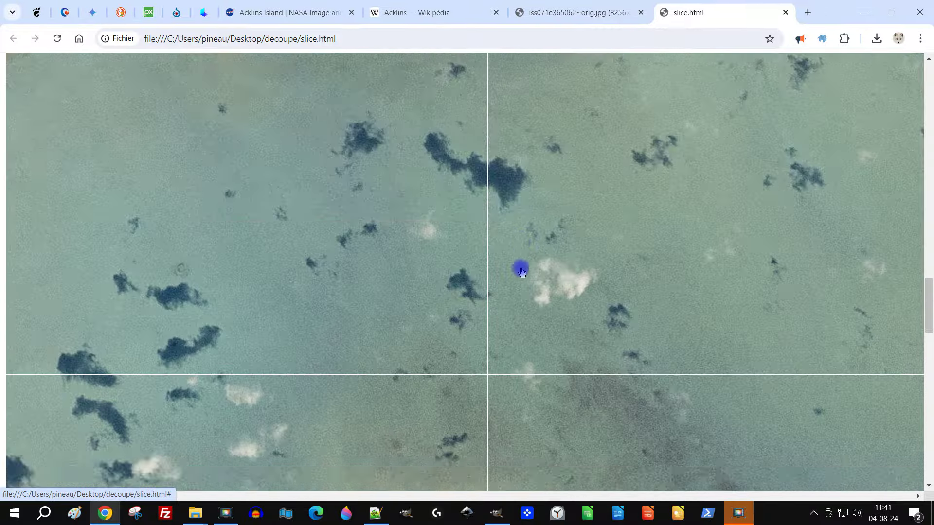
{"action": "scroll", "coordinate": [520, 271], "scroll_direction": "down", "scroll_amount": 5}
{"action": "scroll", "coordinate": [521, 268], "scroll_direction": "down", "scroll_amount": 5}
{"action": "scroll", "coordinate": [521, 267], "scroll_direction": "down", "scroll_amount": 5}
{"action": "key", "text": "alt+Tab"}
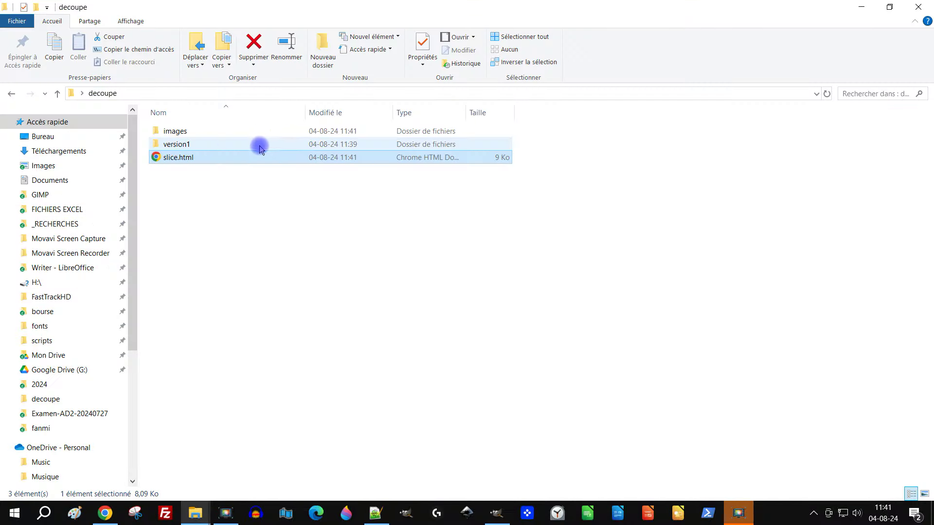
Preview slice_3_2.jpg zoomed in on the airstrip, then return to the decoupe folder.
{"action": "double_click", "coordinate": [203, 130]}
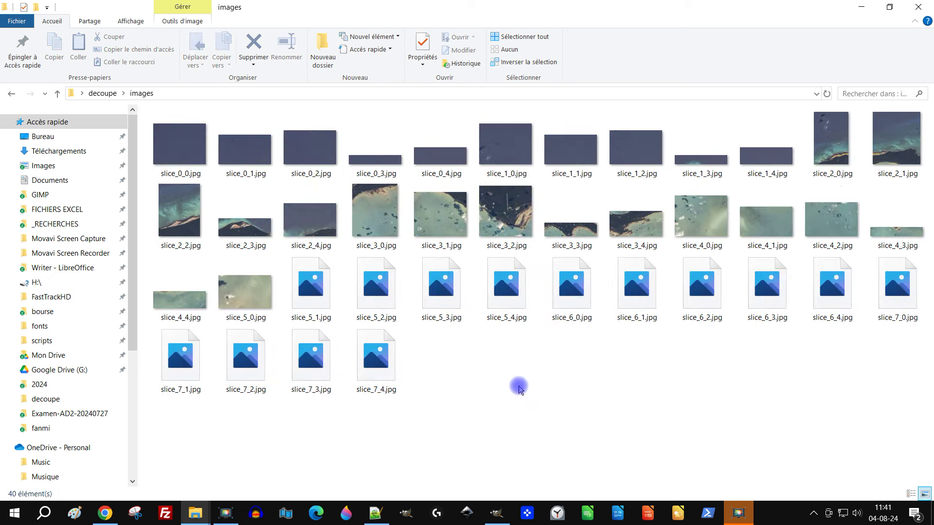
{"action": "left_click", "coordinate": [503, 221]}
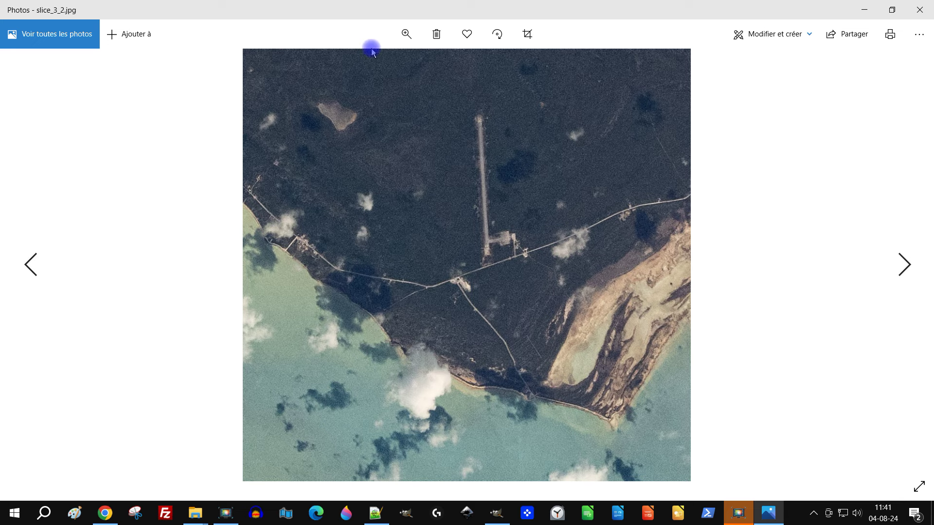
{"action": "left_click", "coordinate": [400, 30]}
{"action": "mouse_move", "coordinate": [381, 74]}
{"action": "left_mouse_down"}
{"action": "mouse_move", "coordinate": [398, 73]}
{"action": "mouse_move", "coordinate": [381, 72]}
{"action": "left_mouse_up"}
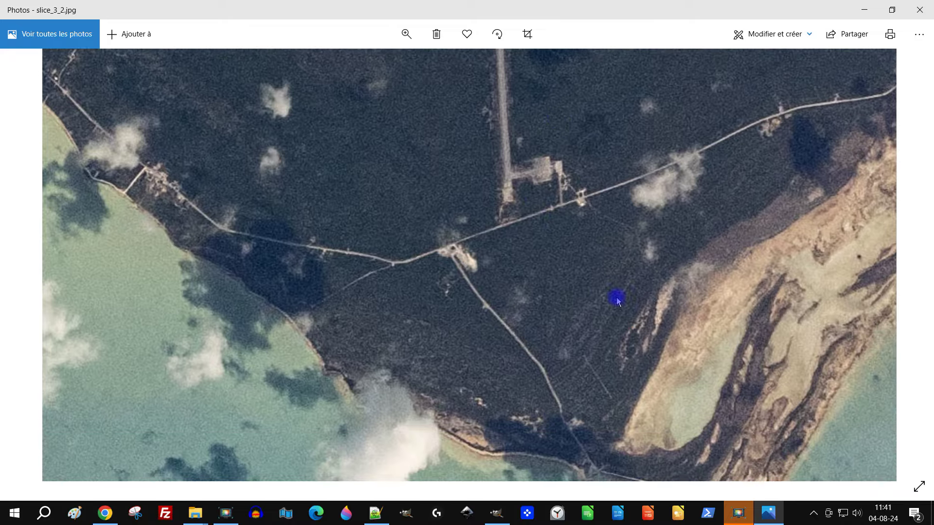
{"action": "left_click_drag", "start_coordinate": [614, 298], "coordinate": [424, 219]}
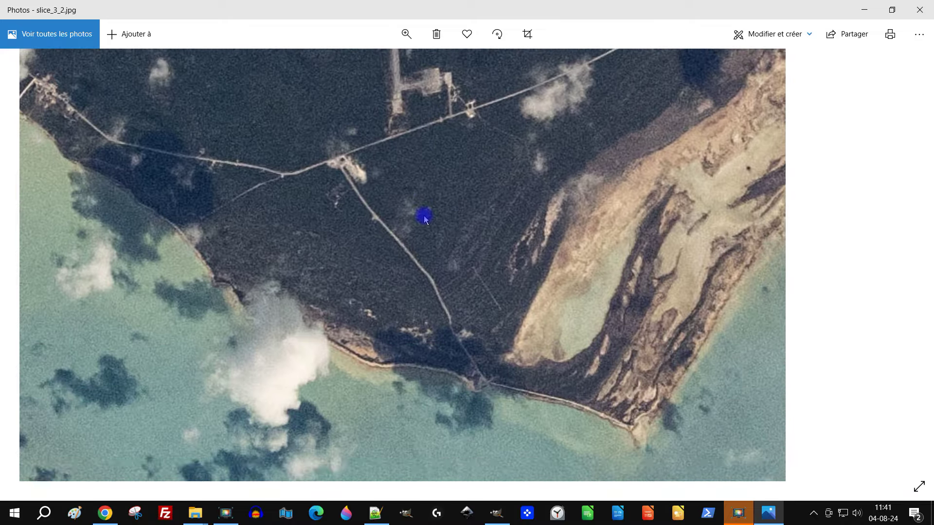
{"action": "scroll", "coordinate": [423, 219], "scroll_direction": "down", "scroll_amount": 3}
{"action": "left_click", "coordinate": [917, 8]}
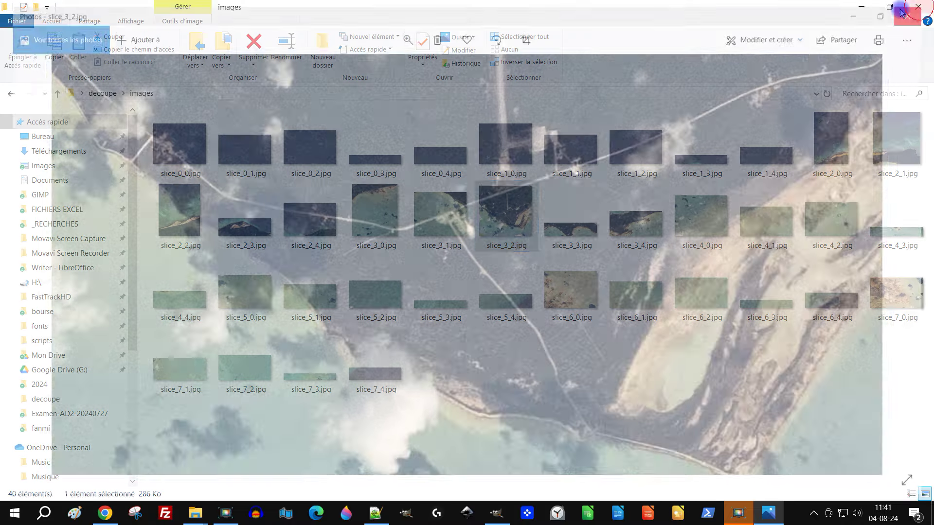
{"action": "left_click", "coordinate": [495, 402]}
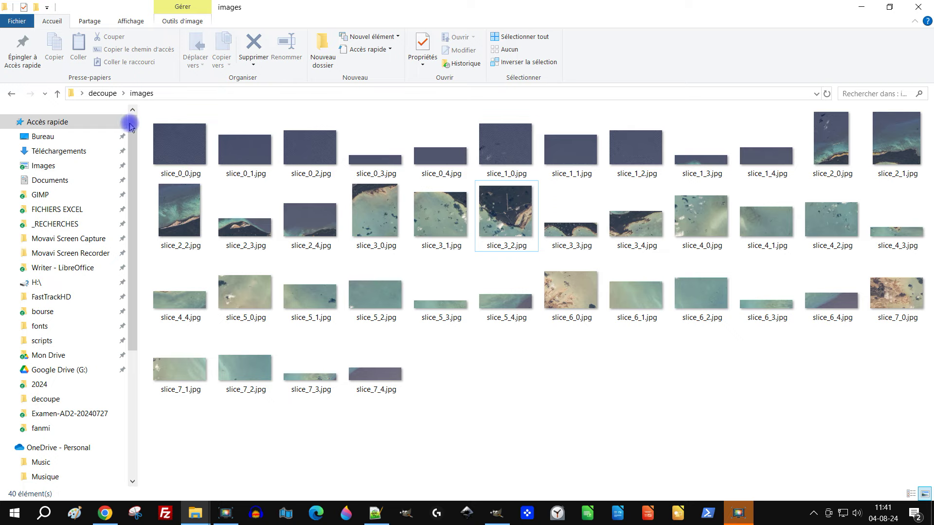
{"action": "left_click", "coordinate": [104, 93]}
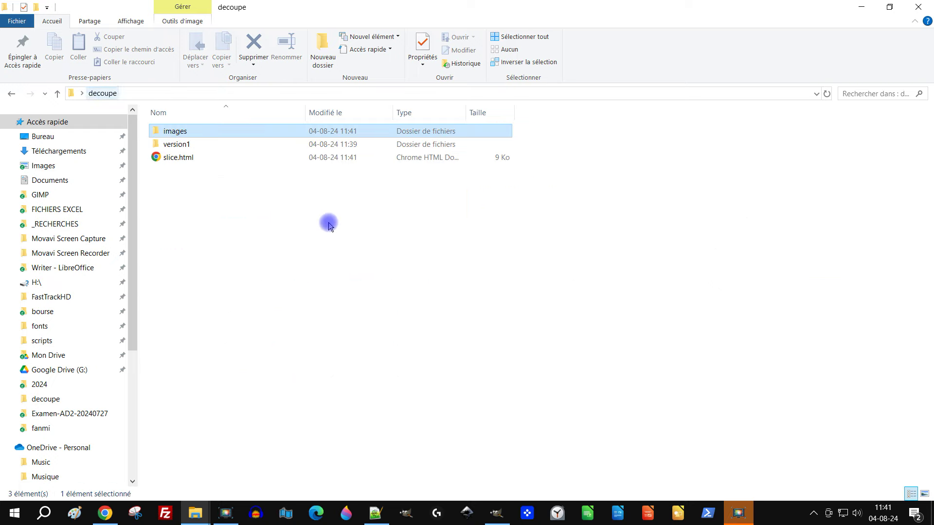
Reload slice.html in Notepad++ and copy its GIMP warning comment.
{"action": "double_click", "coordinate": [170, 156]}
{"action": "left_click", "coordinate": [483, 311]}
{"action": "mouse_move", "coordinate": [120, 156]}
{"action": "left_mouse_down"}
{"action": "mouse_move", "coordinate": [19, 80]}
{"action": "mouse_move", "coordinate": [19, 89]}
{"action": "left_mouse_up"}
{"action": "right_click", "coordinate": [133, 78]}
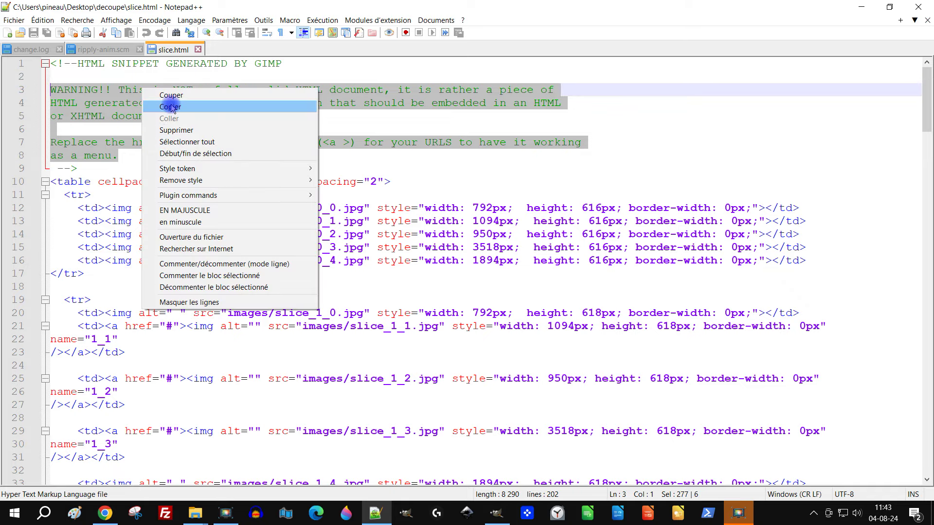
{"action": "left_click", "coordinate": [172, 107]}
{"action": "left_click", "coordinate": [148, 121]}
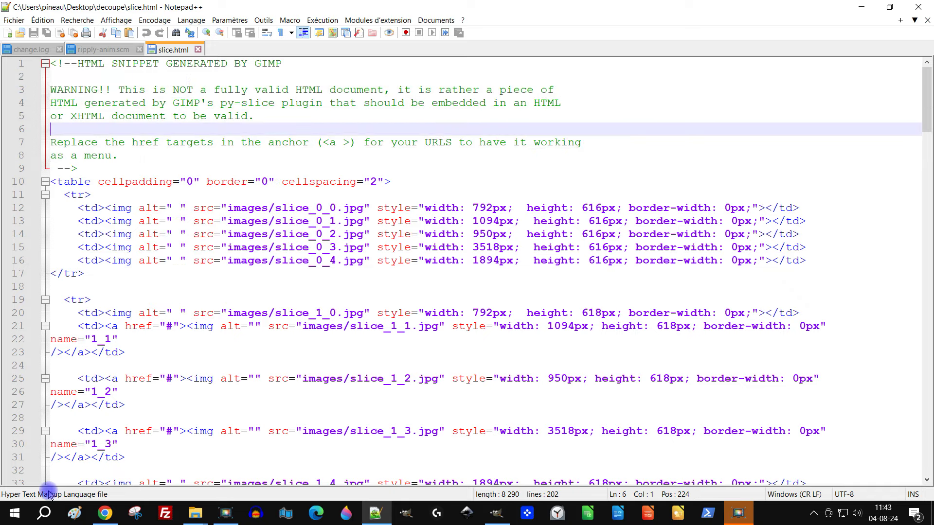
Paste the warning comment into Google Translate in a new Chrome tab.
{"action": "left_click", "coordinate": [105, 512]}
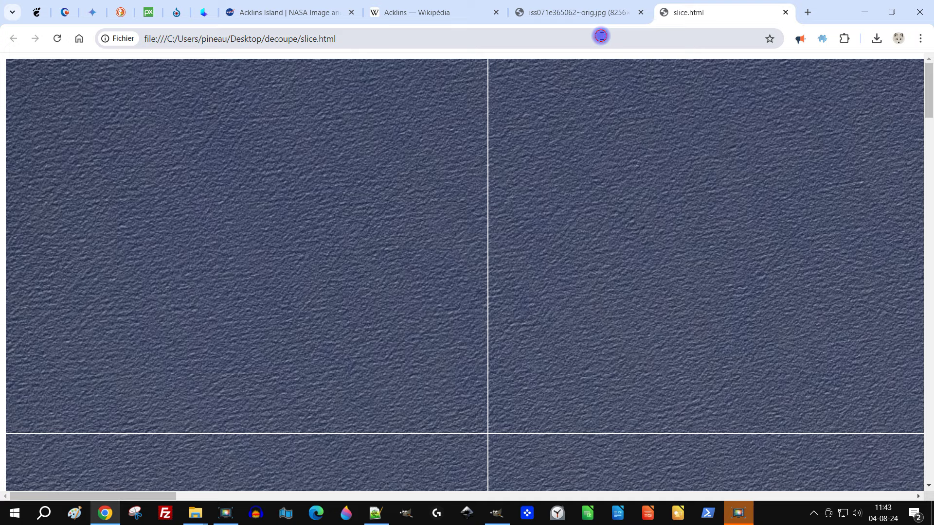
{"action": "left_click", "coordinate": [601, 36]}
{"action": "key", "text": "ctrl+t"}
{"action": "left_click", "coordinate": [396, 62]}
{"action": "key", "text": "ctrl+v"}
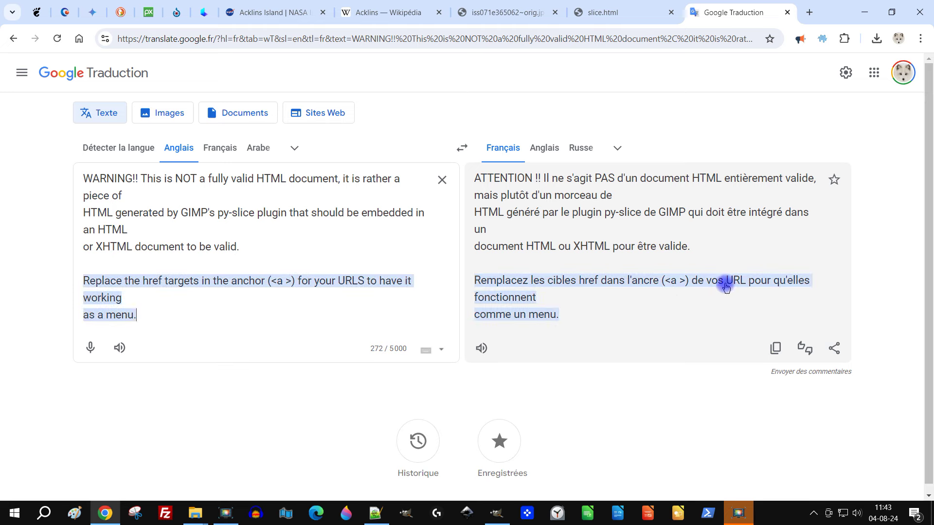
{"action": "key", "text": "alt+Tab"}
{"action": "scroll", "coordinate": [396, 315], "scroll_direction": "down", "scroll_amount": 1}
{"action": "left_click_drag", "start_coordinate": [166, 287], "coordinate": [173, 287]}
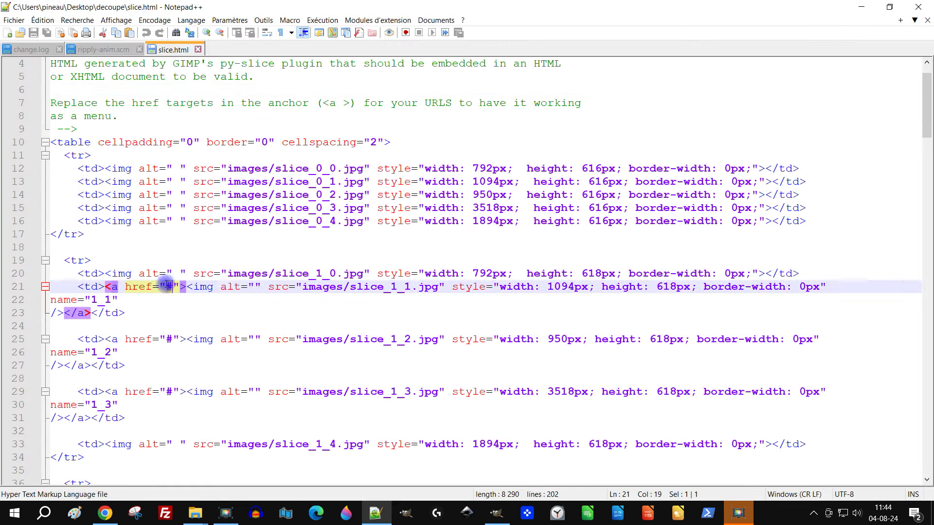
Copy the French Wikipedia Acklins URL and paste it over the # in line 38's href.
{"action": "key", "text": "alt+Tab"}
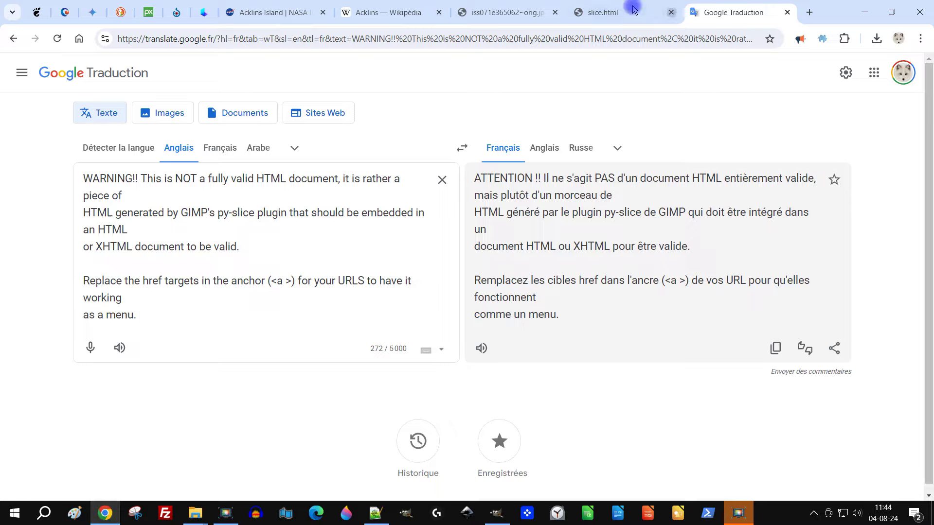
{"action": "key", "text": "ctrl+shift+Tab"}
{"action": "scroll", "coordinate": [234, 359], "scroll_direction": "up", "scroll_amount": 5}
{"action": "key", "text": "ctrl+shift+Tab"}
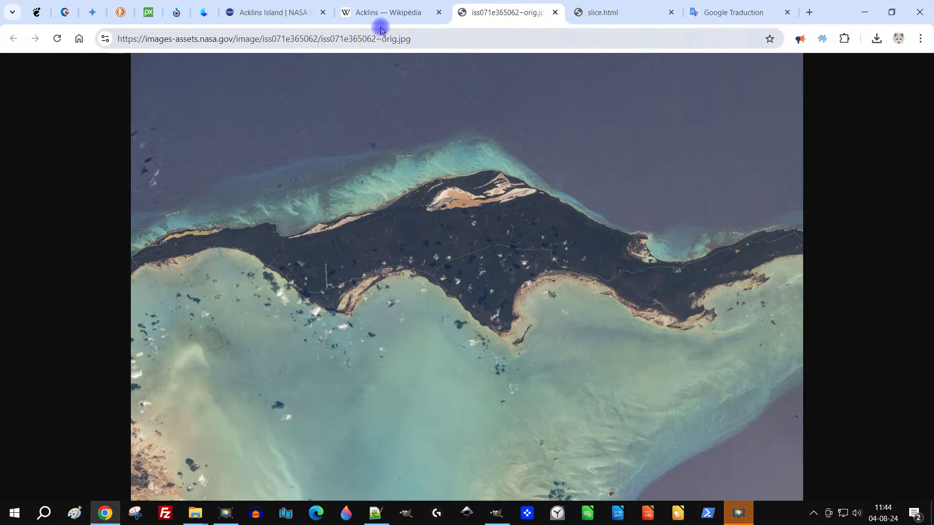
{"action": "key", "text": "ctrl+shift+Tab"}
{"action": "left_click", "coordinate": [376, 517]}
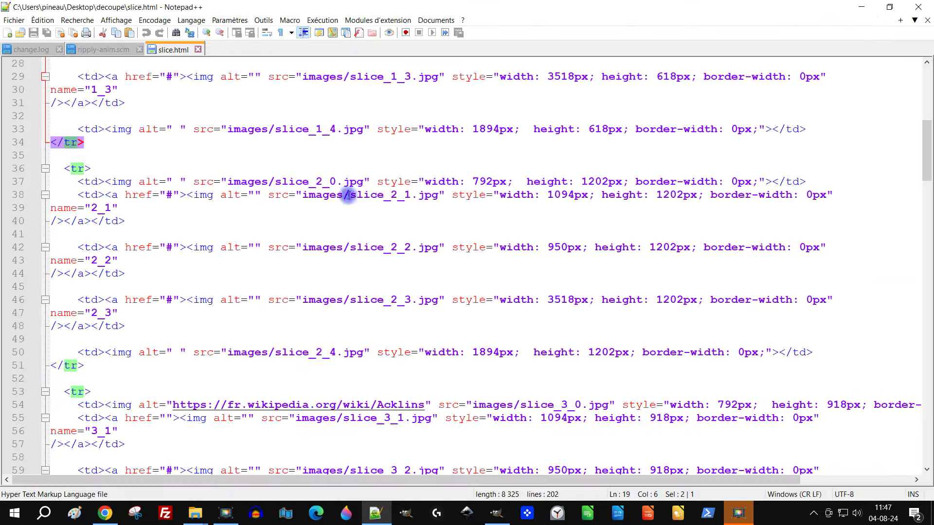
{"action": "key", "text": "shift+Insert"}
{"action": "scroll", "coordinate": [75, 192], "scroll_direction": "up", "scroll_amount": 9}
{"action": "scroll", "coordinate": [116, 196], "scroll_direction": "down", "scroll_amount": 5}
{"action": "scroll", "coordinate": [116, 195], "scroll_direction": "down", "scroll_amount": 3}
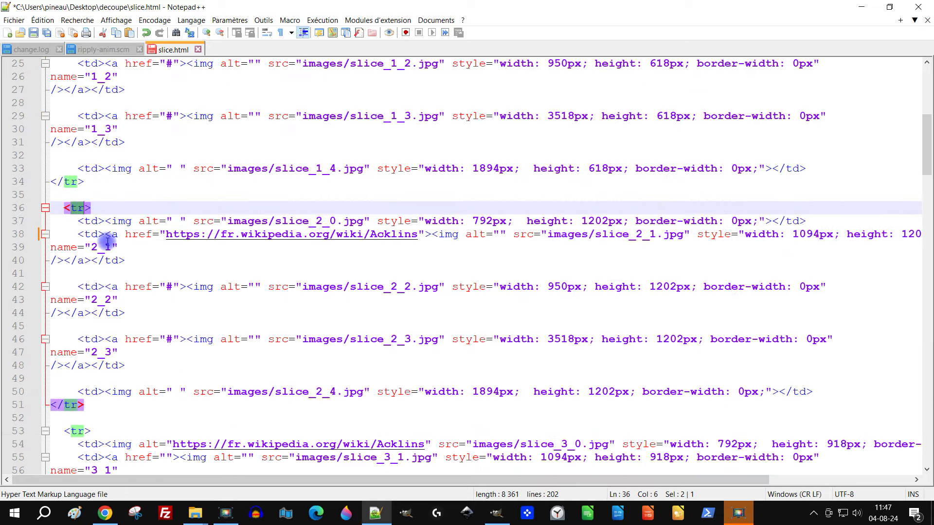
{"action": "scroll", "coordinate": [281, 216], "scroll_direction": "down", "scroll_amount": 3}
Test the slice_2_1 tile link in Chrome, then go back to the satellite image in GIMP.
{"action": "left_click", "coordinate": [105, 513]}
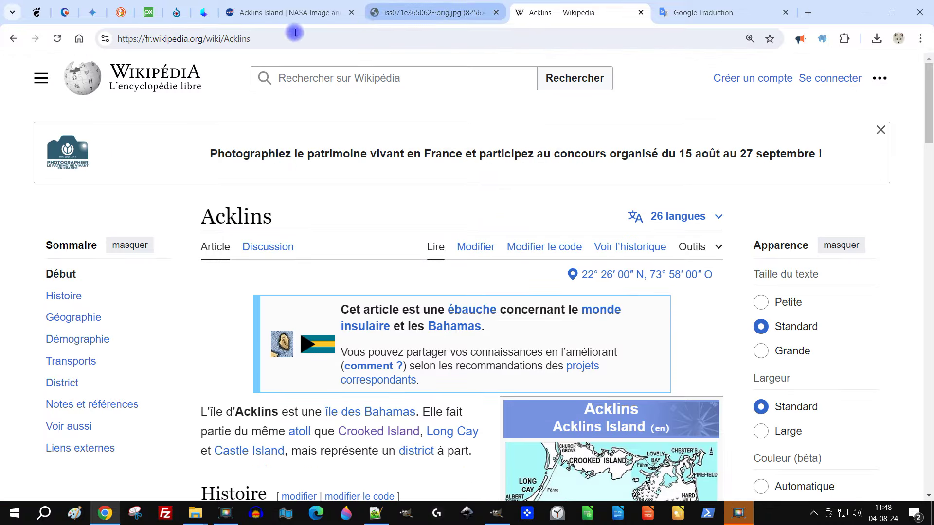
{"action": "left_click", "coordinate": [14, 38]}
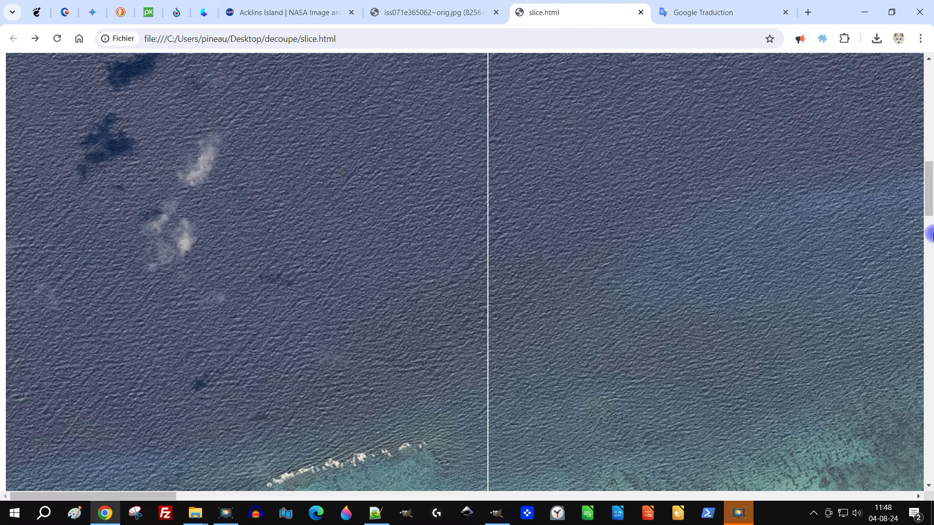
{"action": "scroll", "coordinate": [865, 273], "scroll_direction": "up", "scroll_amount": 10}
{"action": "scroll", "coordinate": [776, 245], "scroll_direction": "up", "scroll_amount": 5}
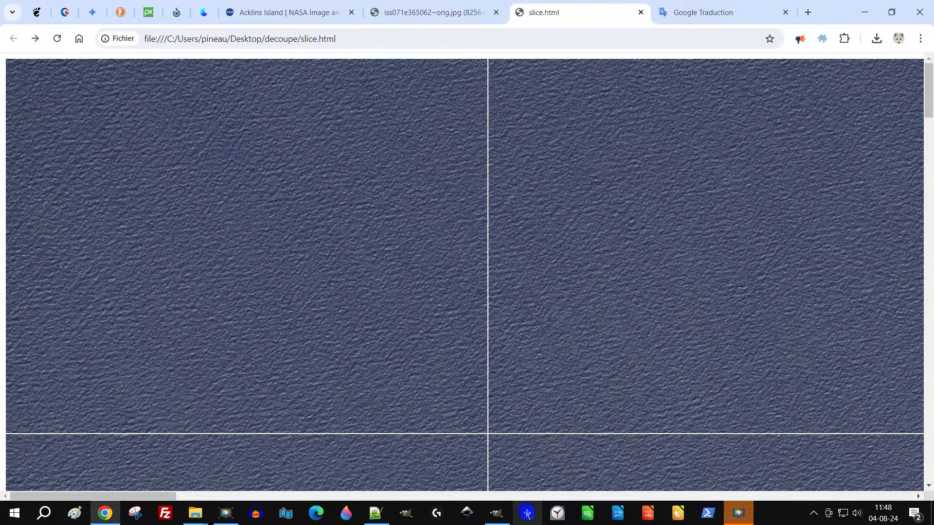
{"action": "left_click", "coordinate": [496, 513]}
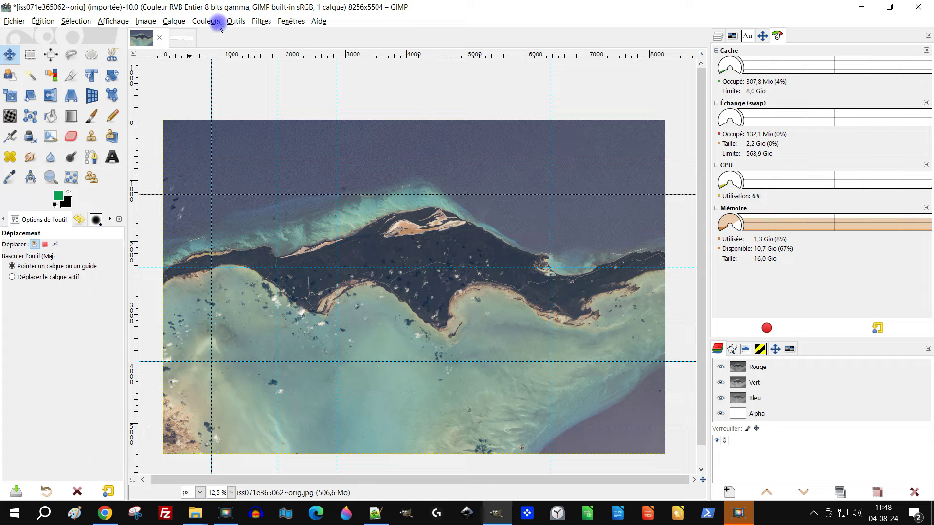
Remove all guides from the image, close the Dashboard tab, and show the Calques (Layers) panel.
{"action": "left_click", "coordinate": [144, 22]}
{"action": "mouse_move", "coordinate": [150, 282]}
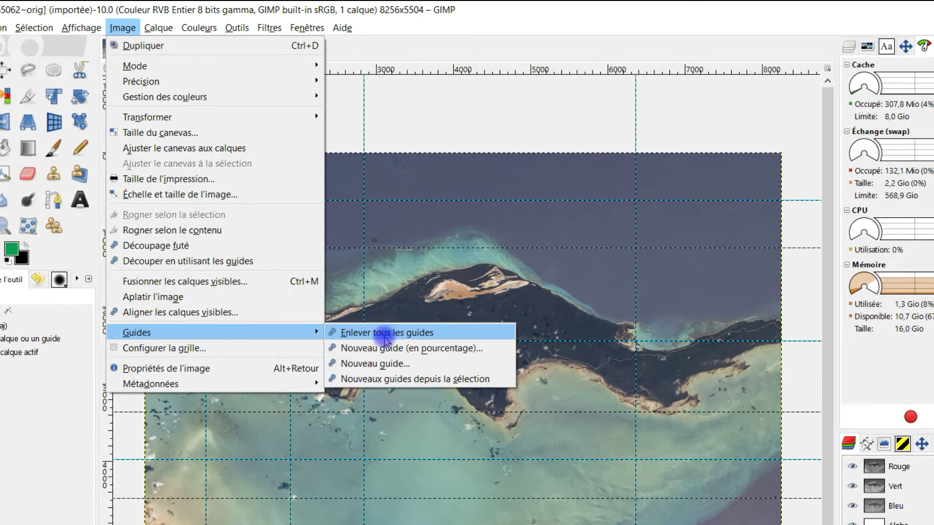
{"action": "left_click", "coordinate": [362, 302]}
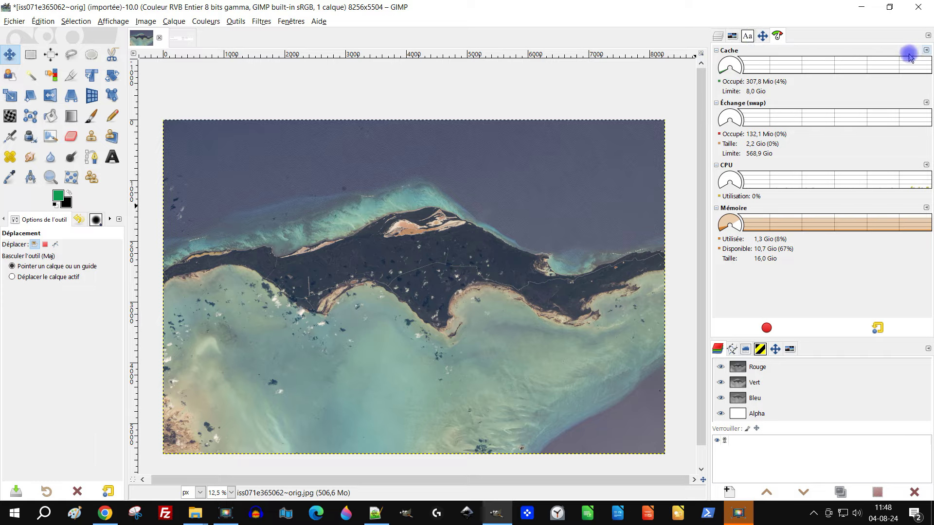
{"action": "left_click", "coordinate": [926, 37]}
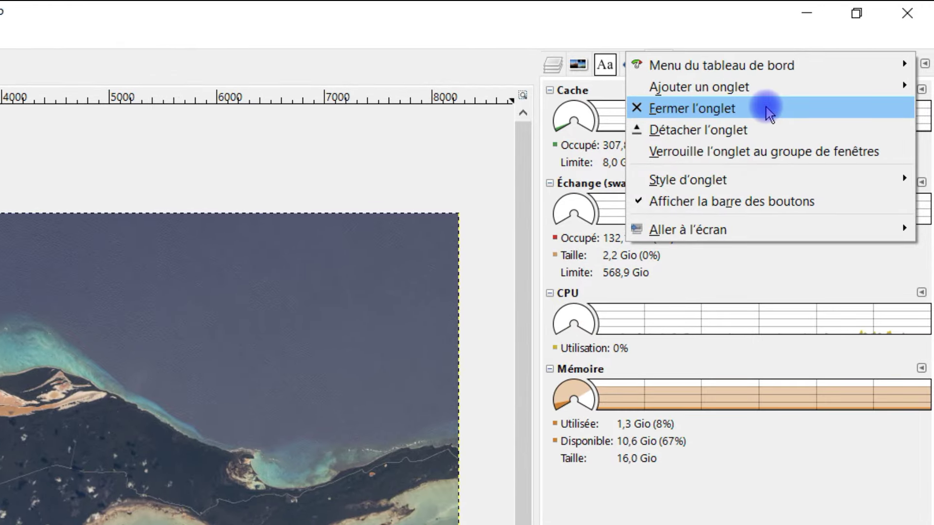
{"action": "left_click", "coordinate": [767, 109]}
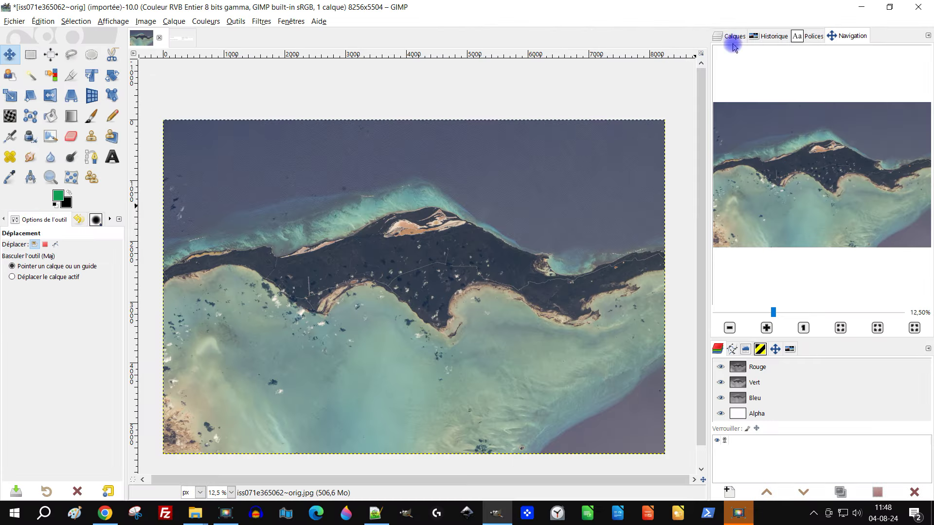
{"action": "left_click", "coordinate": [732, 35]}
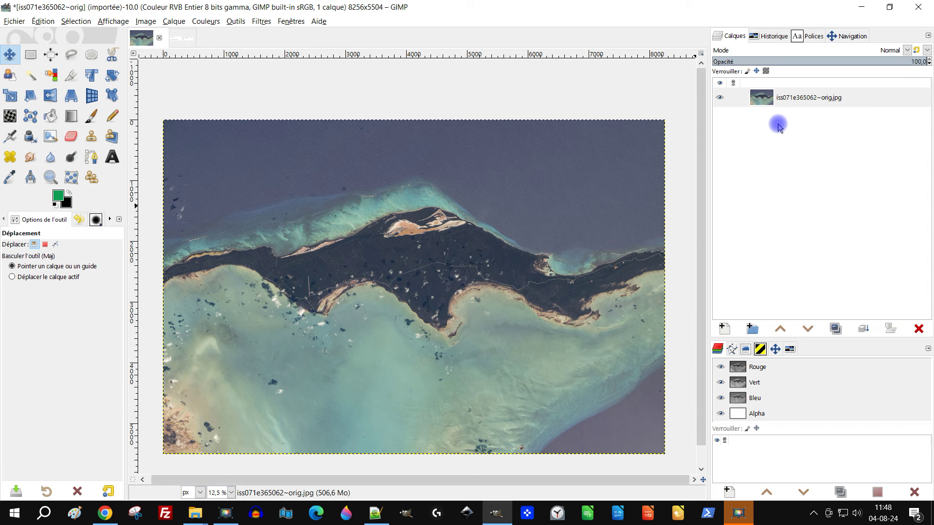